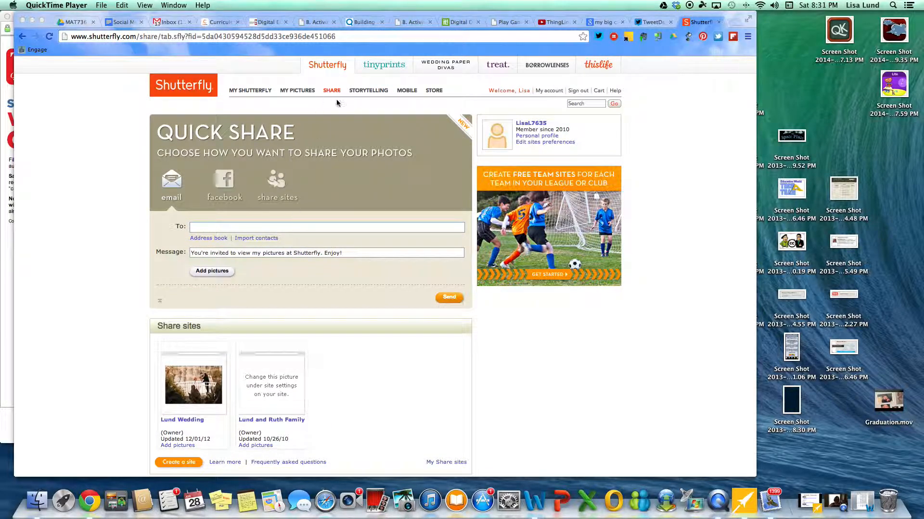
Step: Start creating a new Share site of the Classroom type
{"action": "scroll", "coordinate": [317, 198], "scroll_direction": "down", "scroll_amount": 6}
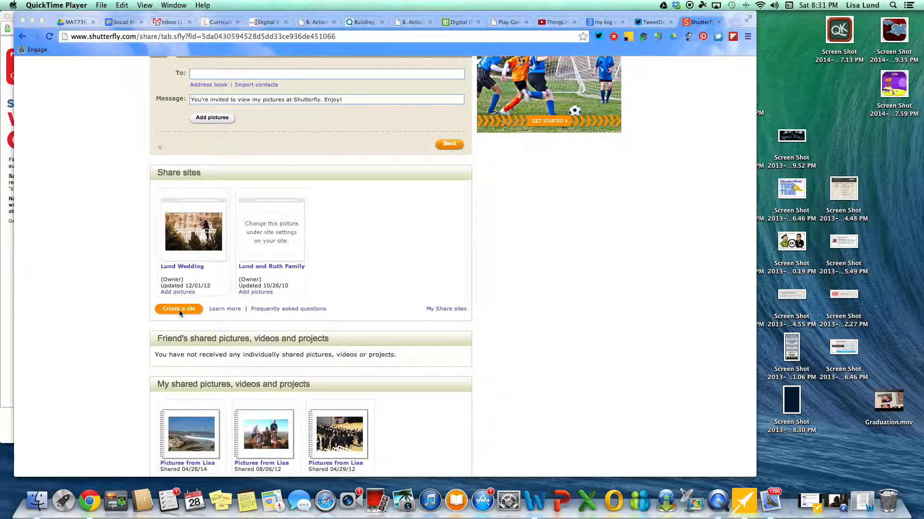
{"action": "left_click", "coordinate": [179, 310]}
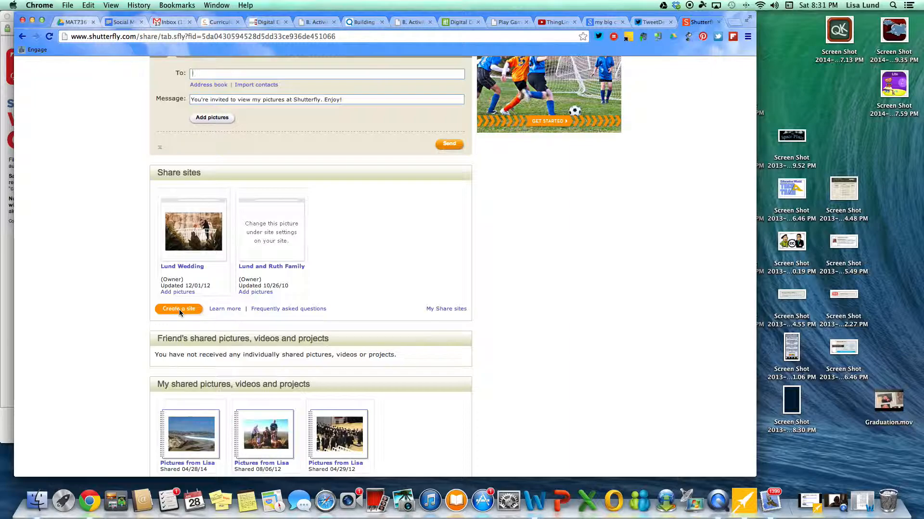
{"action": "left_click", "coordinate": [183, 313]}
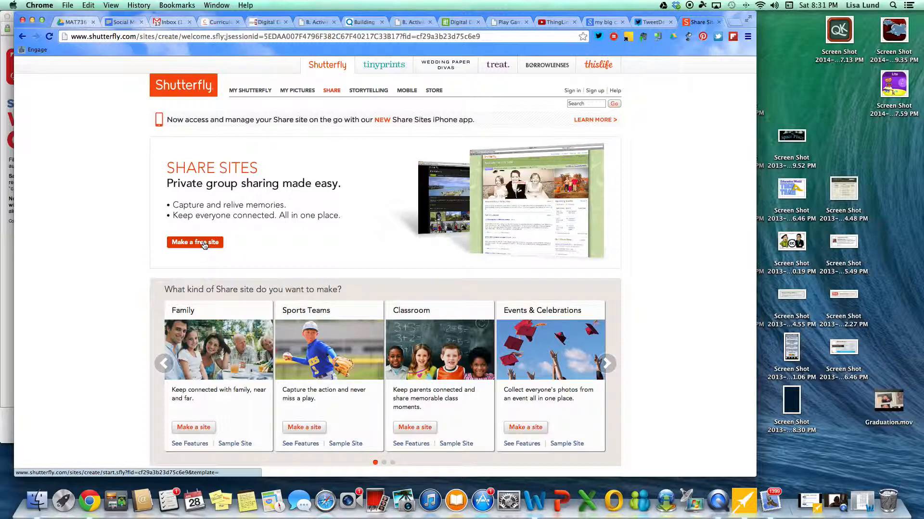
{"action": "left_click", "coordinate": [417, 432]}
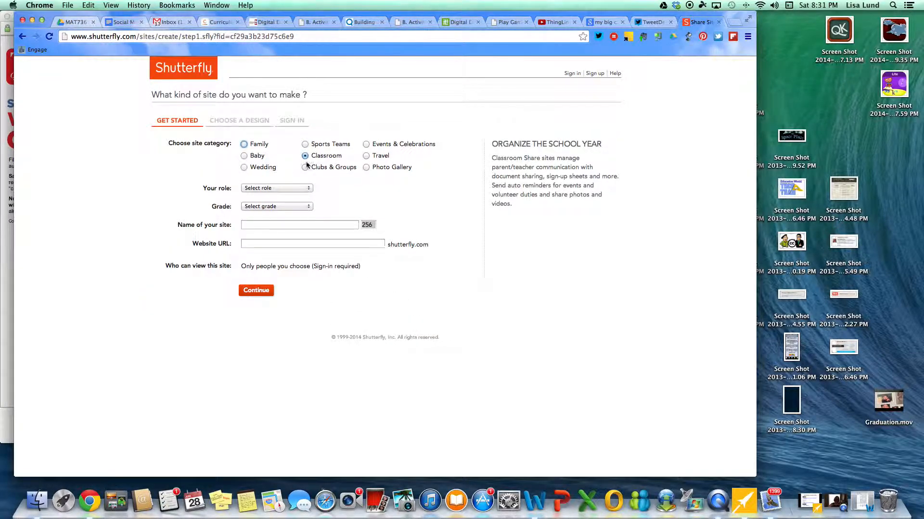
Step: Set the role to Teacher and the grade to 8th
{"action": "left_click", "coordinate": [310, 189]}
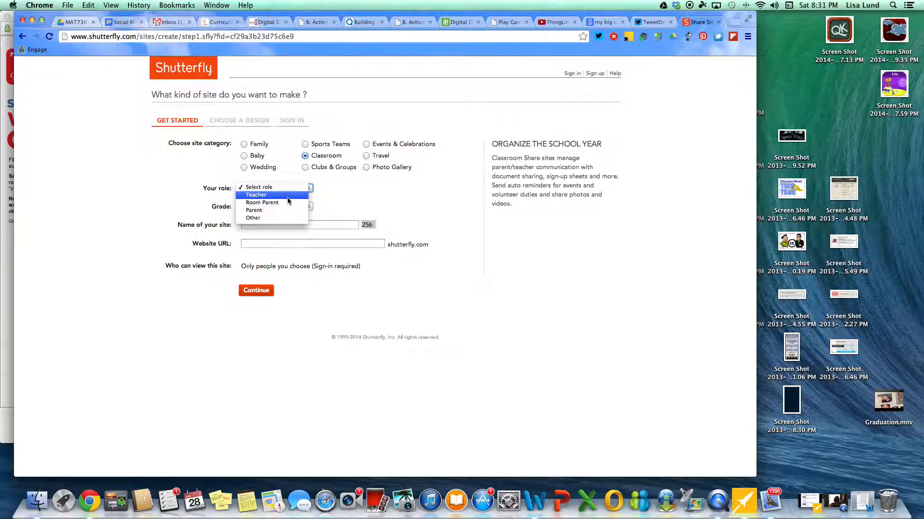
{"action": "left_click", "coordinate": [299, 195]}
{"action": "left_click", "coordinate": [307, 207]}
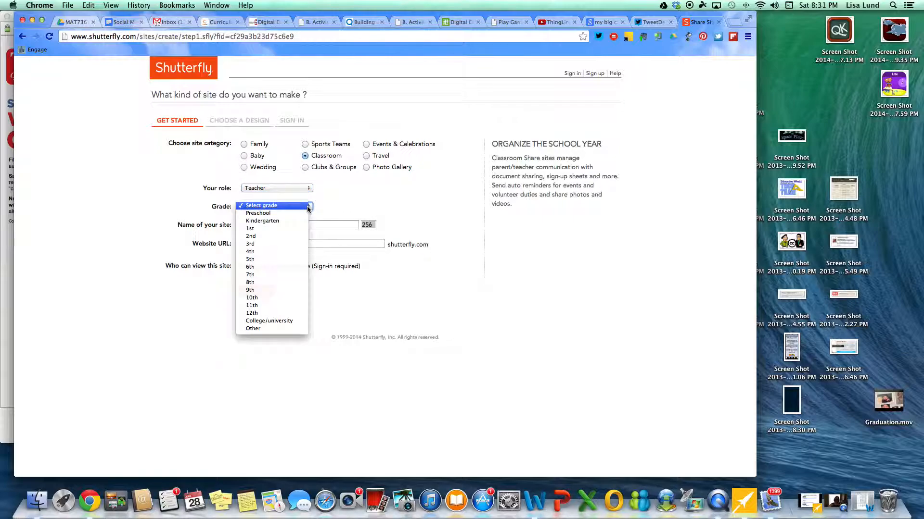
{"action": "left_click", "coordinate": [303, 284]}
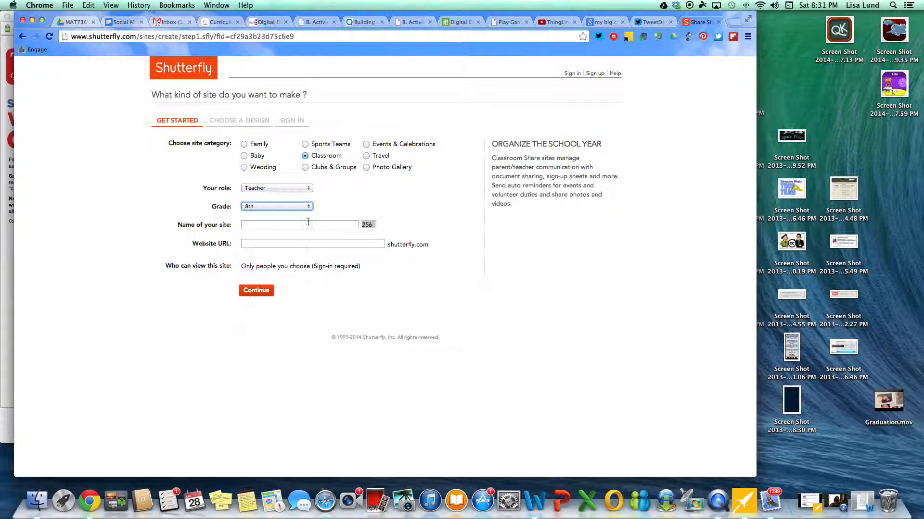
Step: Name the site 'Mrs Lund's 8th Grade English' with web address BLMSLund8th and continue
{"action": "left_click", "coordinate": [262, 225]}
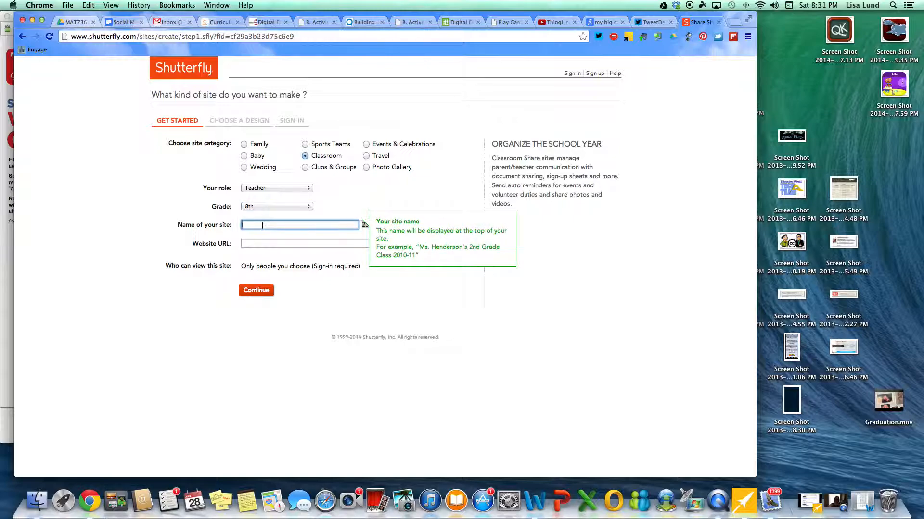
{"action": "type", "text": "Mrs Lund's 8th Grade English"}
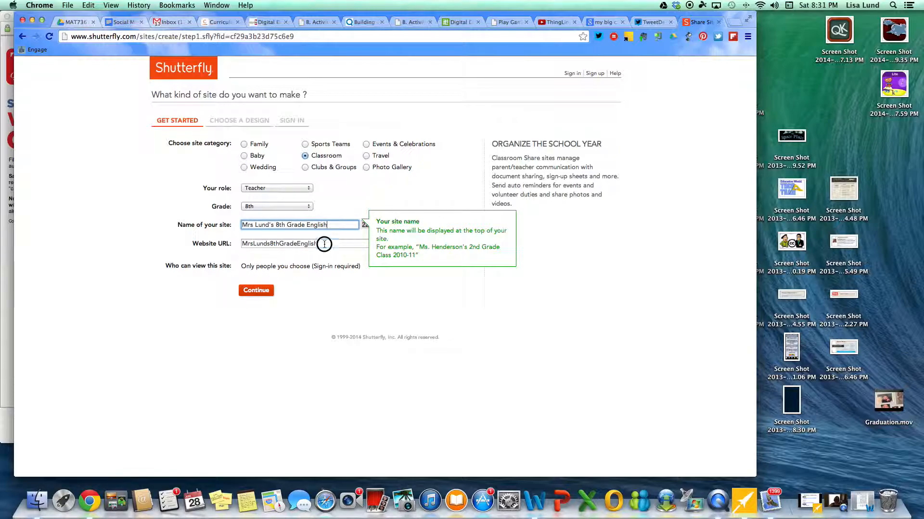
{"action": "key", "text": "Tab"}
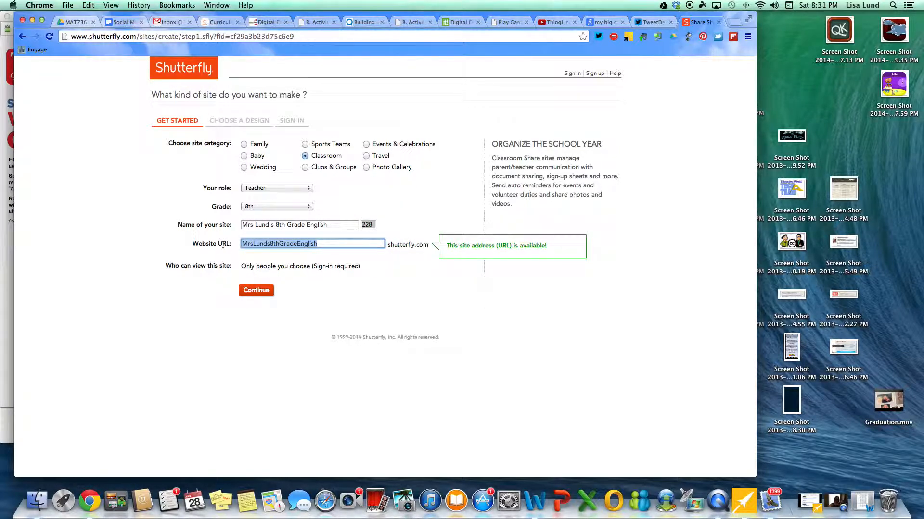
{"action": "key", "text": "BackSpace"}
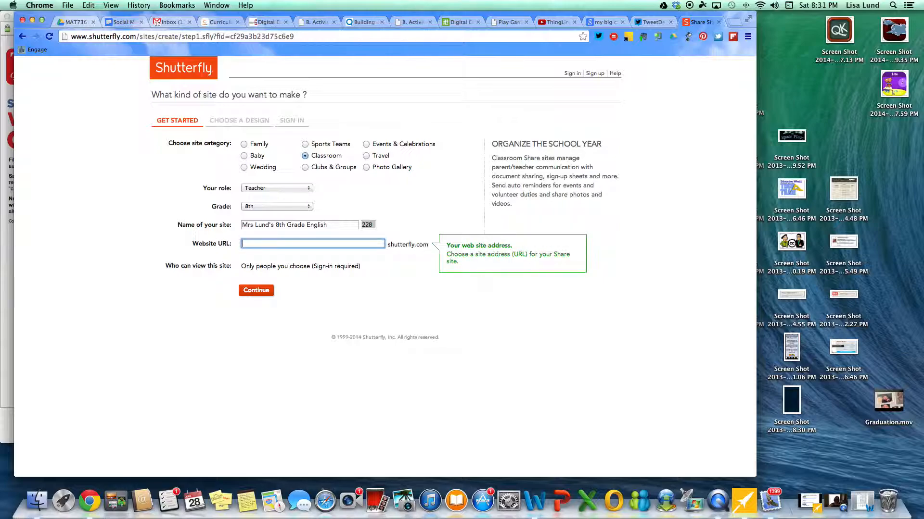
{"action": "type", "text": "BLMS"}
{"action": "key", "text": "BackSpace"}
{"action": "key", "text": "BackSpace"}
{"action": "key", "text": "BackSpace"}
{"action": "key", "text": "BackSpace"}
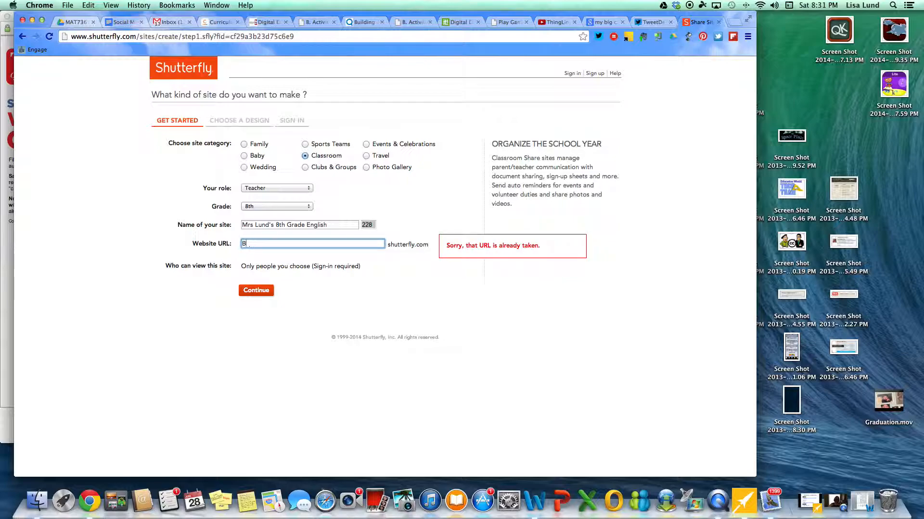
{"action": "type", "text": "BLMSLund"}
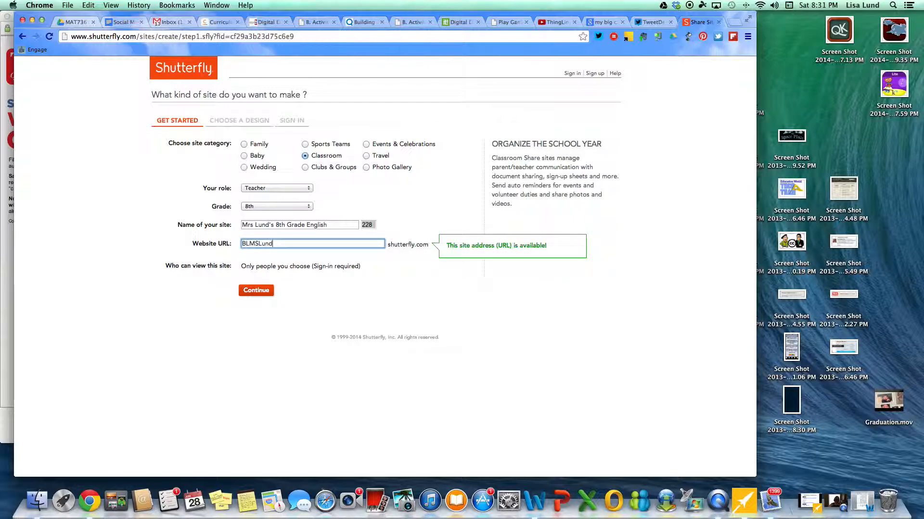
{"action": "type", "text": "8th"}
{"action": "left_click", "coordinate": [258, 292]}
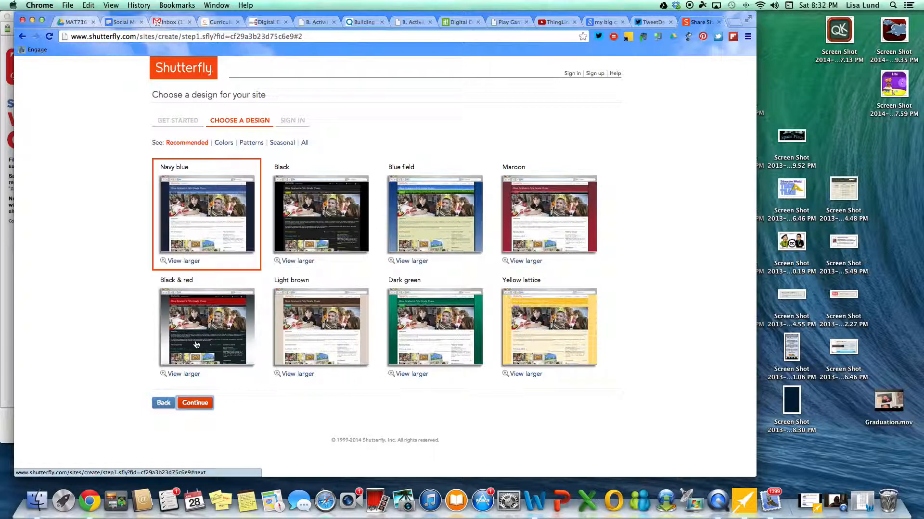
Step: Try the Light brown design and browse the Colors, Patterns and Seasonal design filters
{"action": "left_click", "coordinate": [325, 328]}
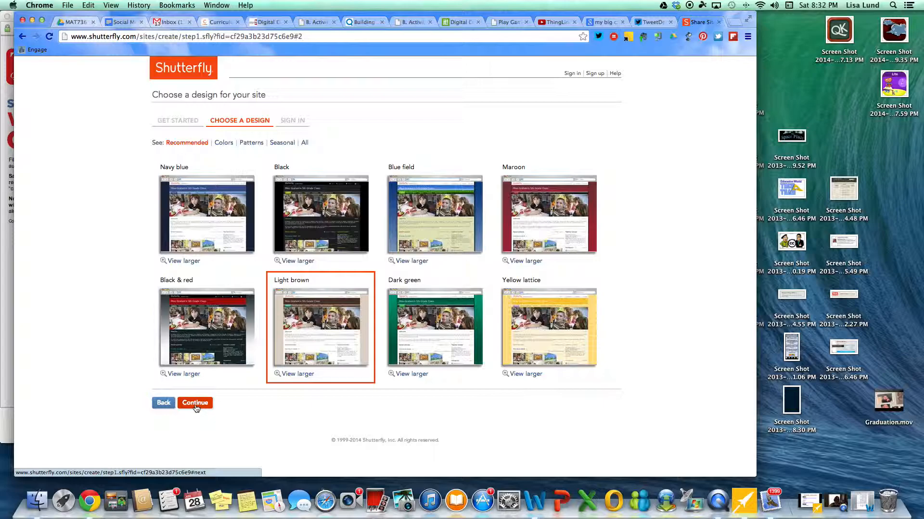
{"action": "left_click", "coordinate": [225, 143]}
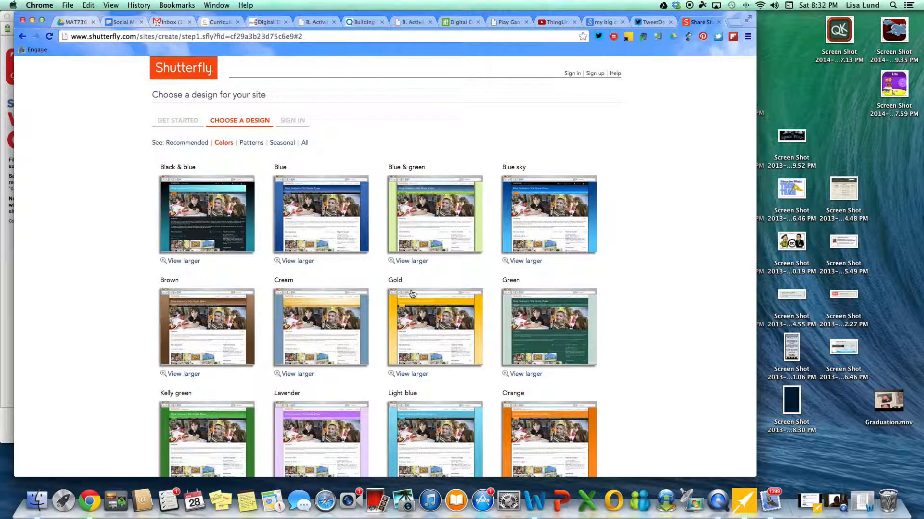
{"action": "left_click", "coordinate": [251, 142]}
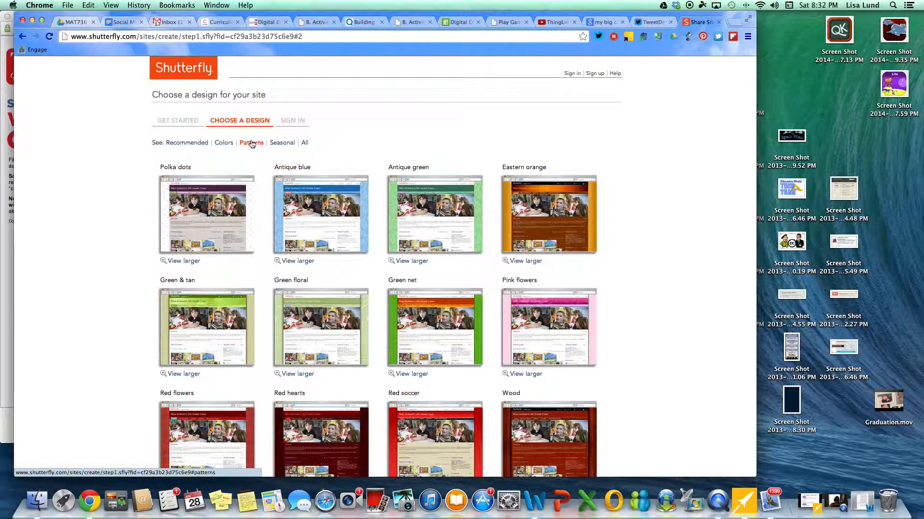
{"action": "left_click", "coordinate": [283, 144]}
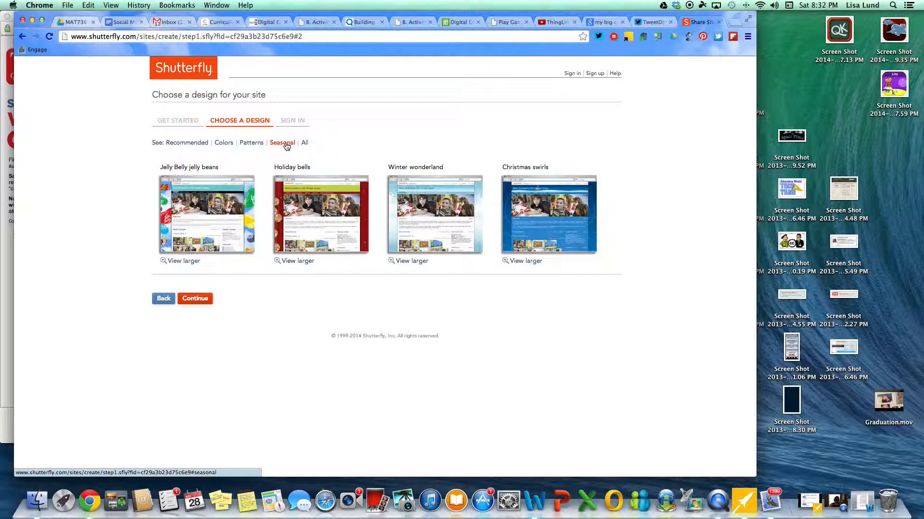
{"action": "left_click", "coordinate": [254, 143]}
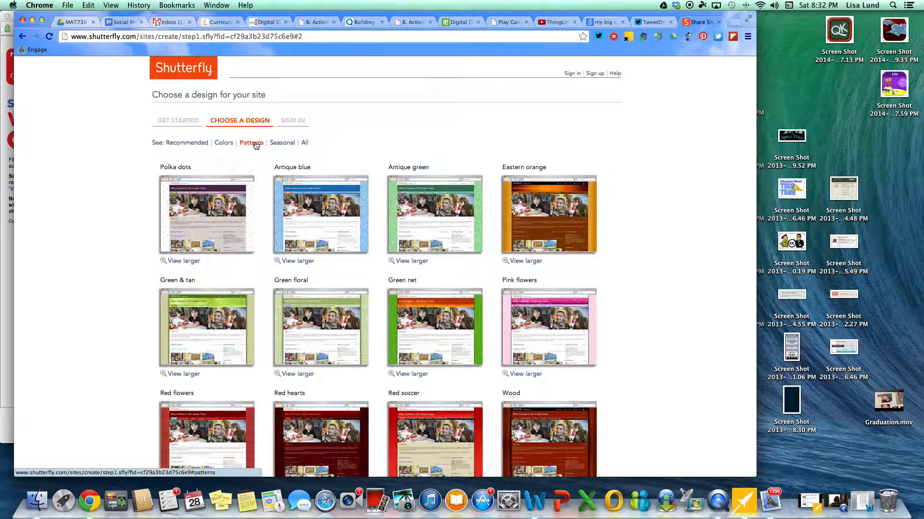
{"action": "scroll", "coordinate": [518, 334], "scroll_direction": "down", "scroll_amount": 5}
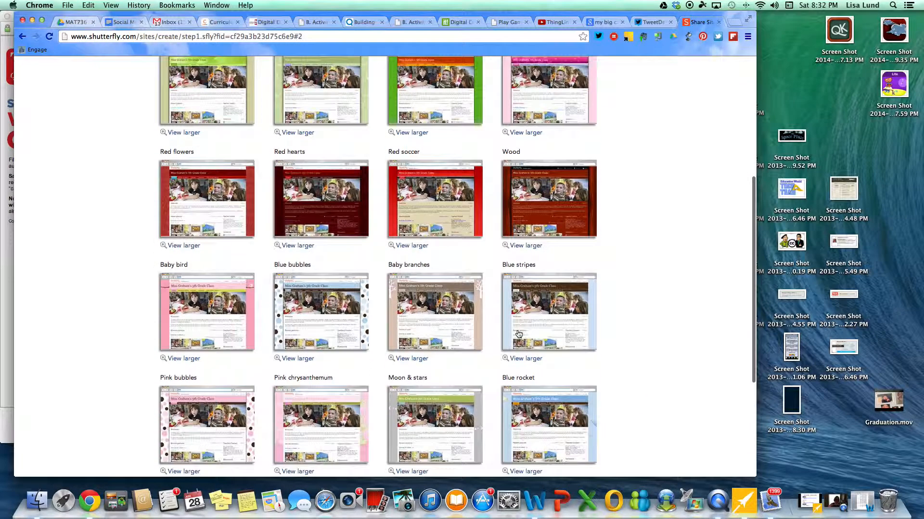
{"action": "scroll", "coordinate": [518, 333], "scroll_direction": "down", "scroll_amount": 4}
{"action": "scroll", "coordinate": [518, 334], "scroll_direction": "up", "scroll_amount": 9}
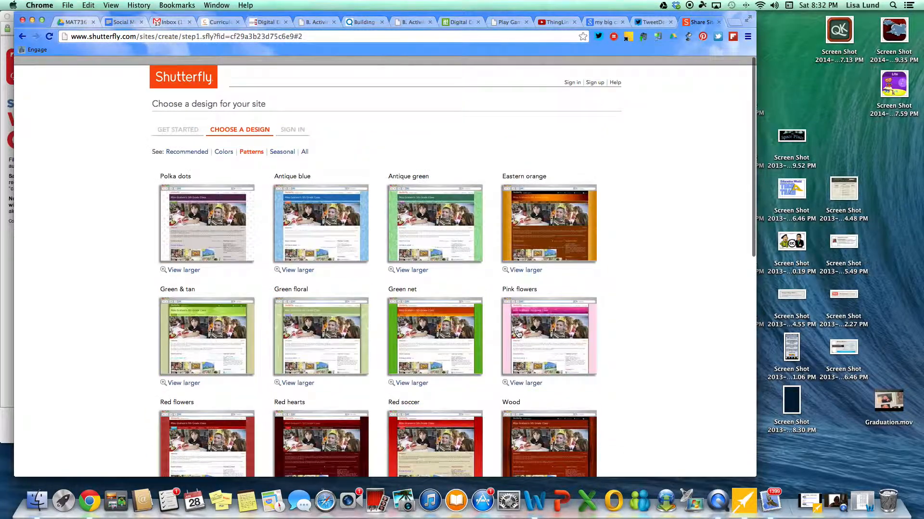
{"action": "scroll", "coordinate": [518, 334], "scroll_direction": "down", "scroll_amount": 4}
{"action": "scroll", "coordinate": [518, 334], "scroll_direction": "up", "scroll_amount": 4}
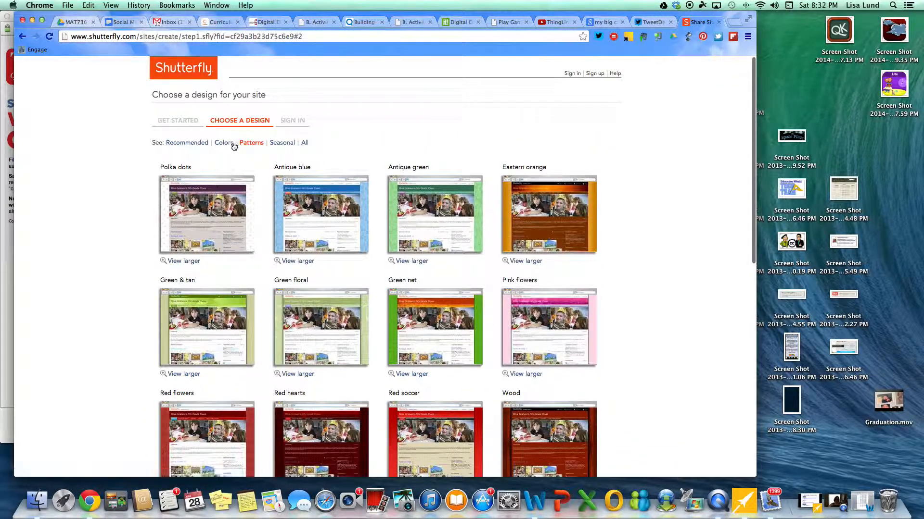
Step: Pick the Purple colour design and continue to the sign-in step
{"action": "left_click", "coordinate": [231, 146]}
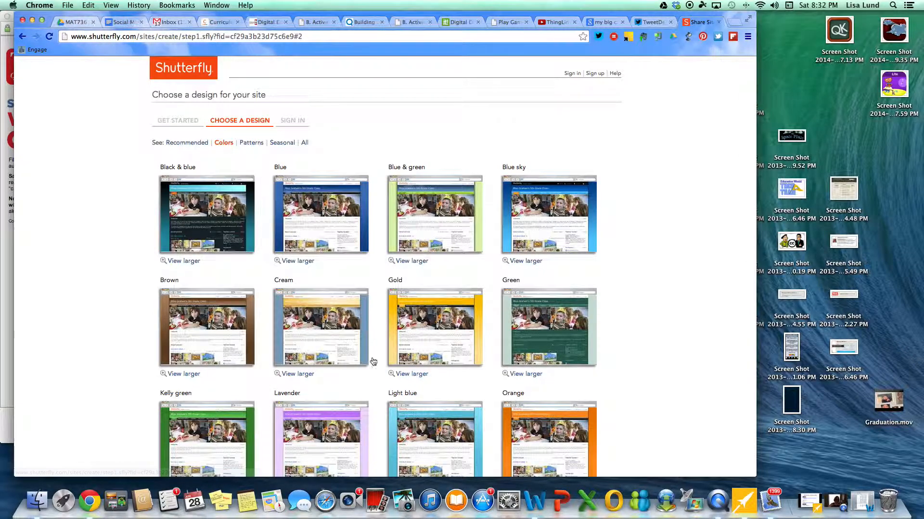
{"action": "scroll", "coordinate": [370, 335], "scroll_direction": "down", "scroll_amount": 3}
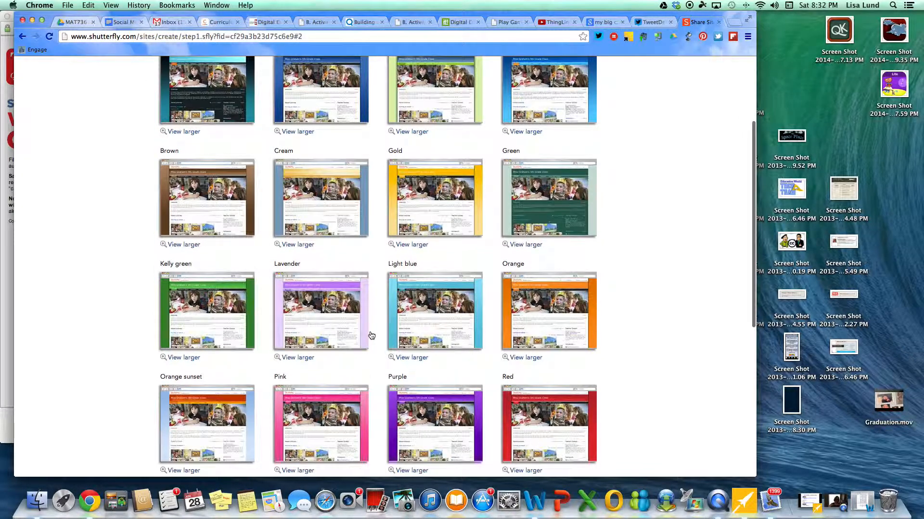
{"action": "scroll", "coordinate": [371, 336], "scroll_direction": "down", "scroll_amount": 2}
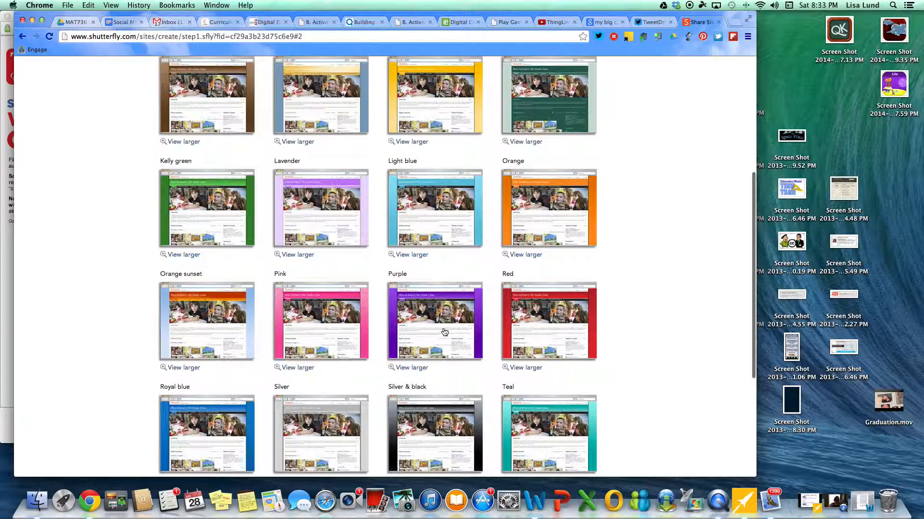
{"action": "left_click", "coordinate": [444, 333]}
{"action": "left_click", "coordinate": [444, 336]}
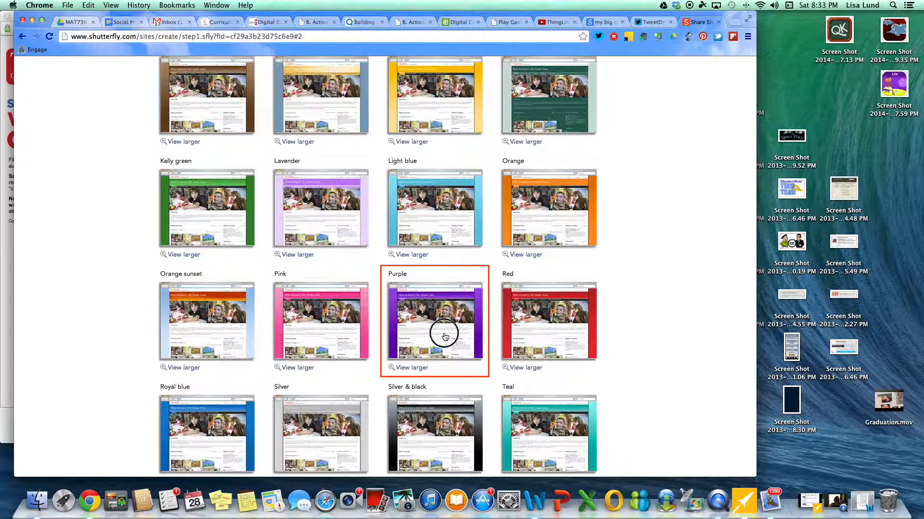
{"action": "scroll", "coordinate": [576, 288], "scroll_direction": "down", "scroll_amount": 5}
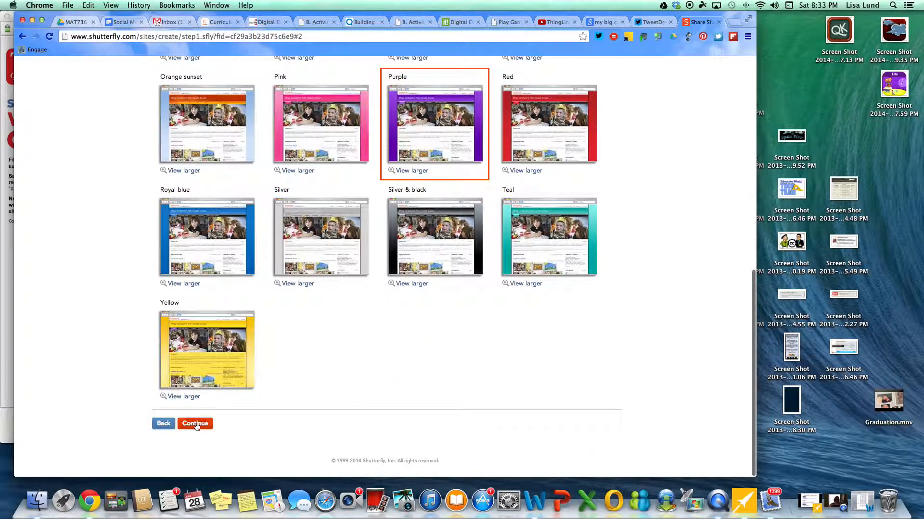
{"action": "left_click", "coordinate": [197, 425]}
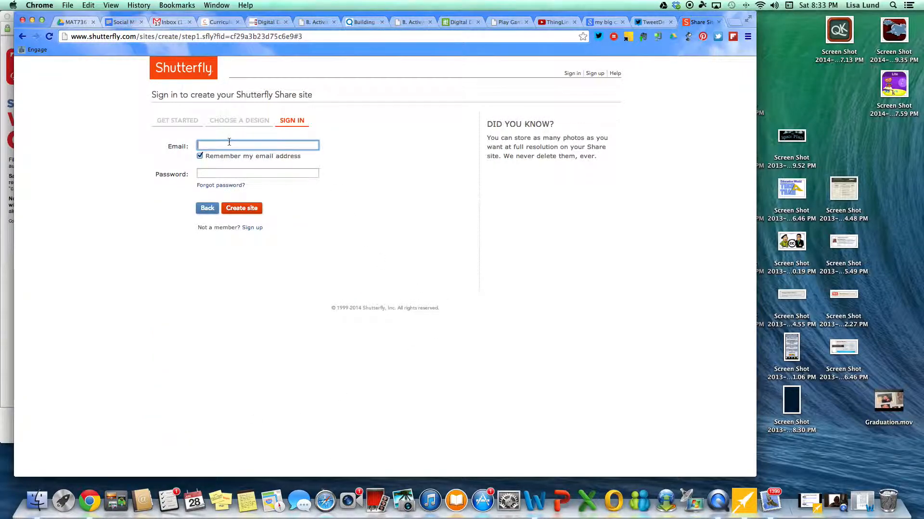
Step: Enter the sign-in e-mail and submit to create the site
{"action": "left_click", "coordinate": [258, 173]}
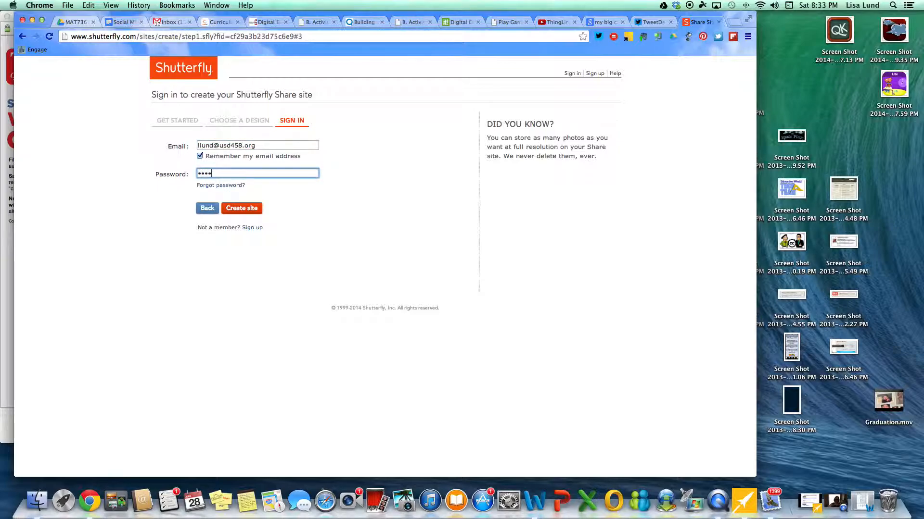
{"action": "left_click", "coordinate": [252, 208]}
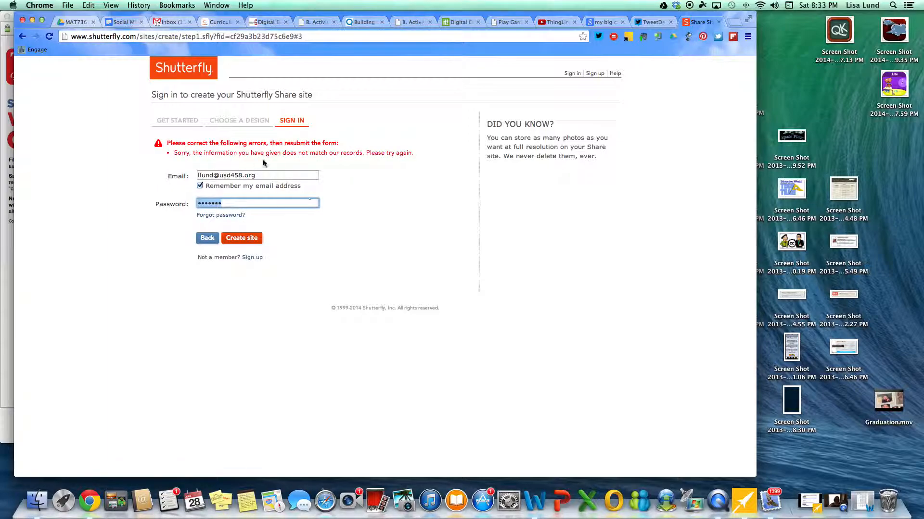
Step: Correct the sign-in e-mail address, re-enter the password, and resubmit to create the site
{"action": "key", "text": "shift+Tab"}
{"action": "key", "text": "Right"}
{"action": "key", "text": "BackSpace"}
{"action": "key", "text": "BackSpace"}
{"action": "key", "text": "BackSpace"}
{"action": "key", "text": "BackSpace"}
{"action": "key", "text": "BackSpace"}
{"action": "key", "text": "BackSpace"}
{"action": "key", "text": "BackSpace"}
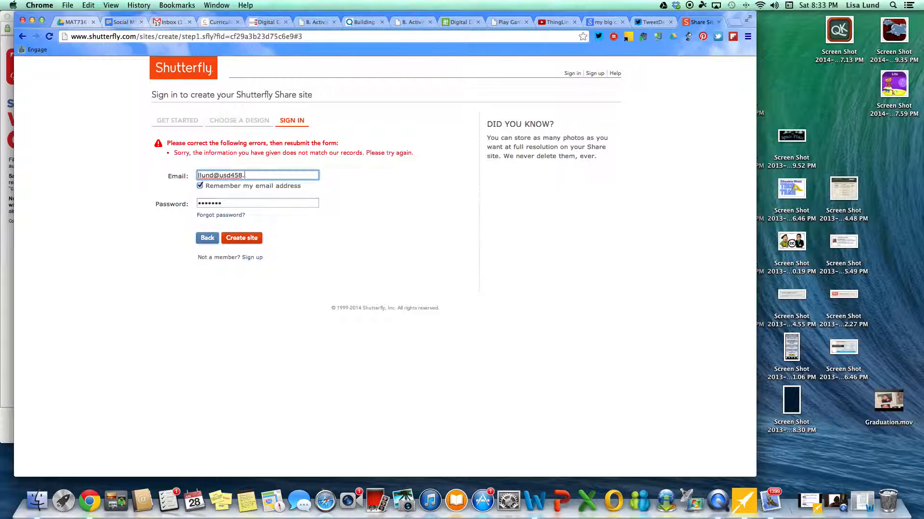
{"action": "key", "text": "BackSpace"}
{"action": "key", "text": "BackSpace"}
{"action": "key", "text": "BackSpace"}
{"action": "key", "text": "BackSpace"}
{"action": "key", "text": "Tab"}
{"action": "type", "text": "*****"}
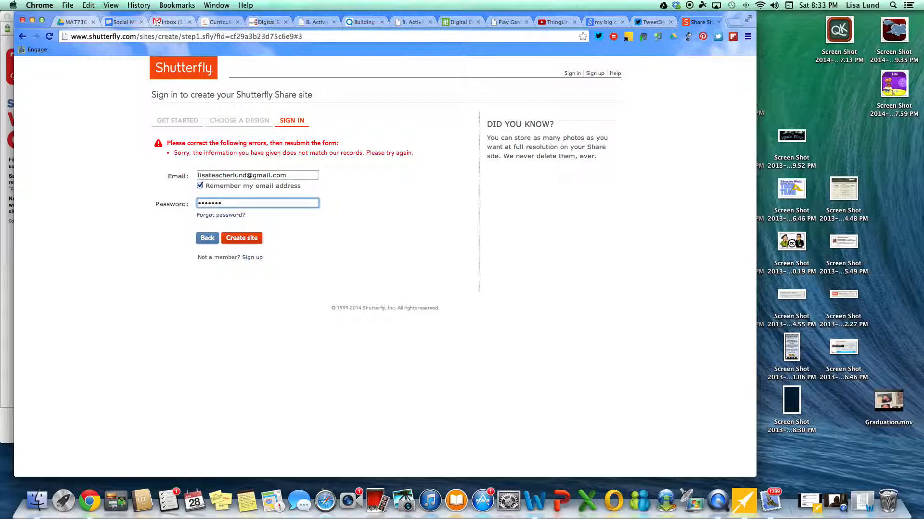
{"action": "type", "text": "**"}
{"action": "left_click", "coordinate": [251, 238]}
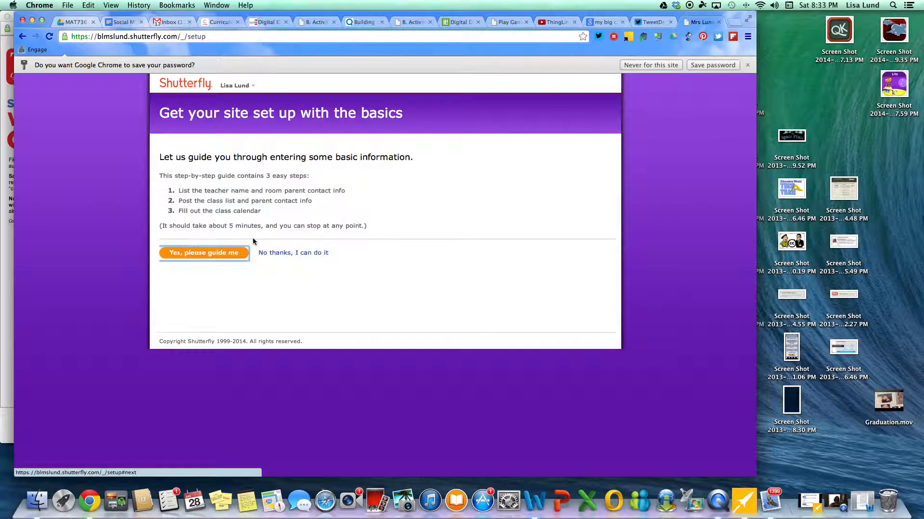
Step: Decline Chrome's password saving and choose the guided site setup
{"action": "left_click", "coordinate": [649, 65]}
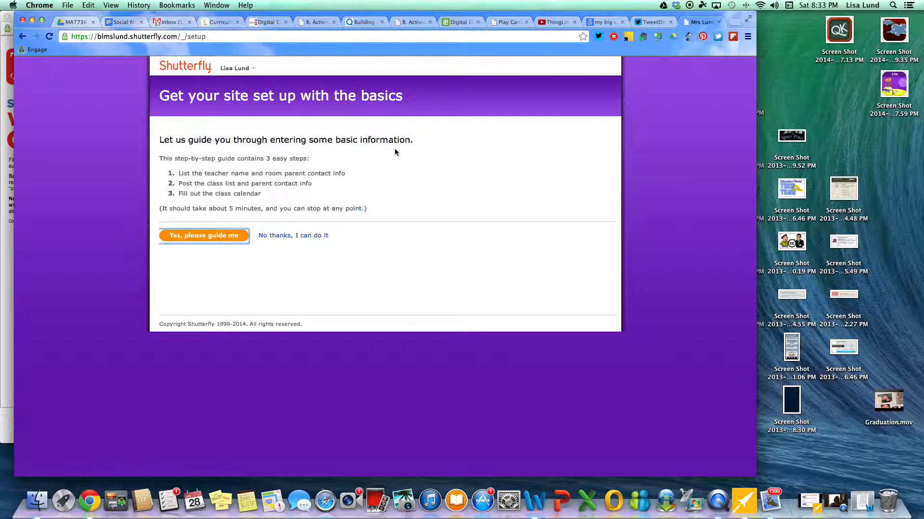
{"action": "left_click", "coordinate": [203, 239]}
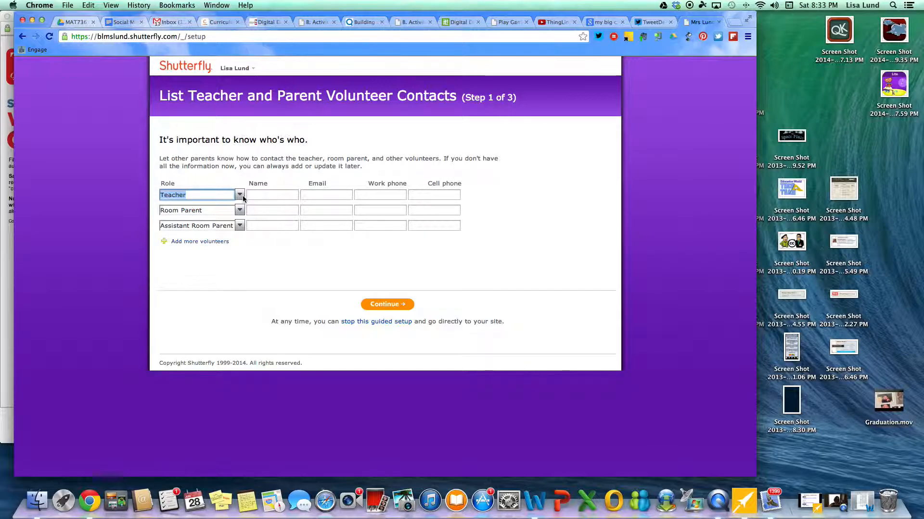
Step: Enter the teacher's name and e-mail in the Teacher row and continue to Step 2
{"action": "left_click", "coordinate": [267, 196]}
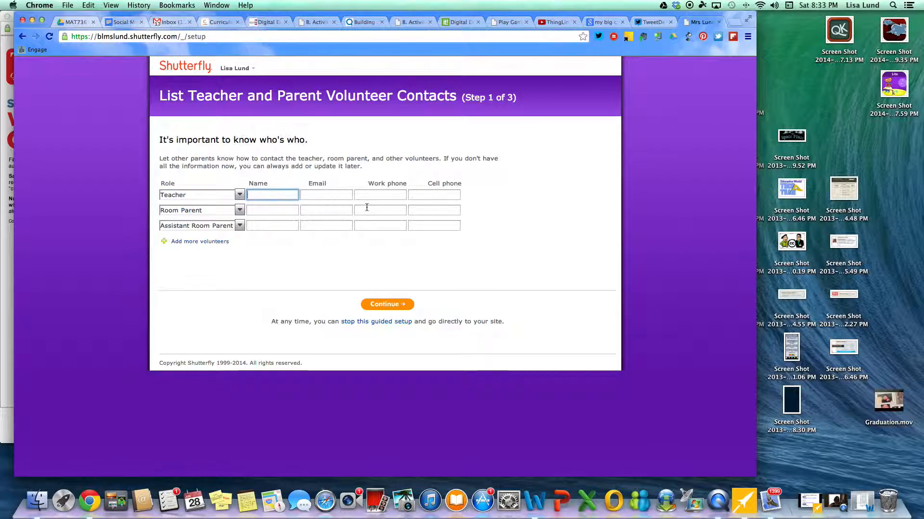
{"action": "type", "text": "Lisa Lund"}
{"action": "key", "text": "Tab"}
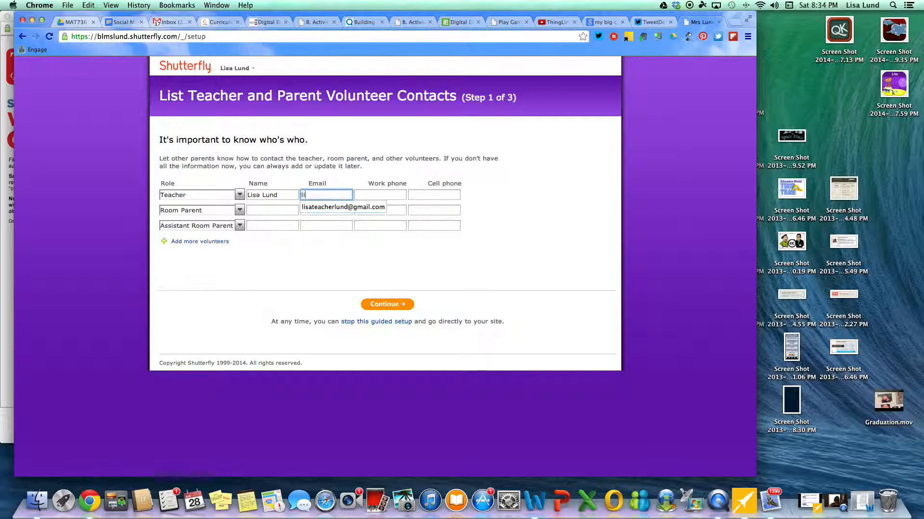
{"action": "key", "text": "Tab"}
{"action": "key", "text": "Tab"}
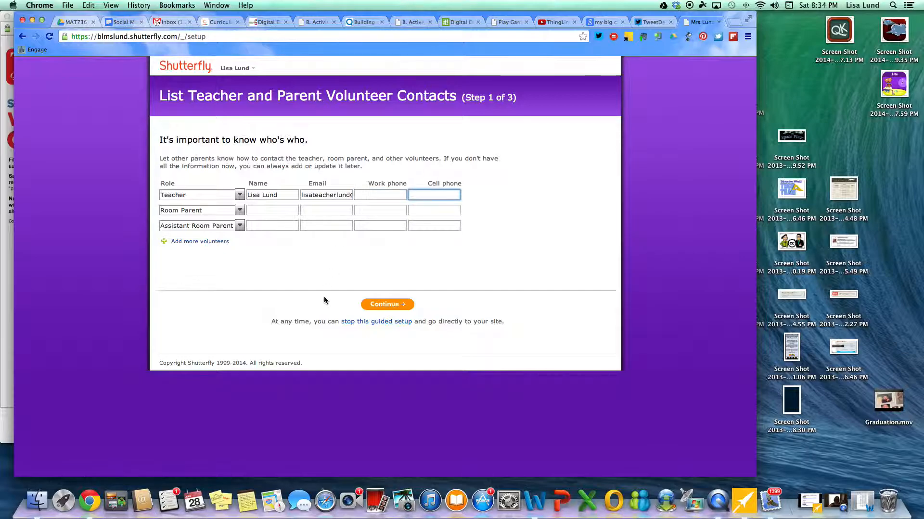
{"action": "left_click", "coordinate": [382, 308]}
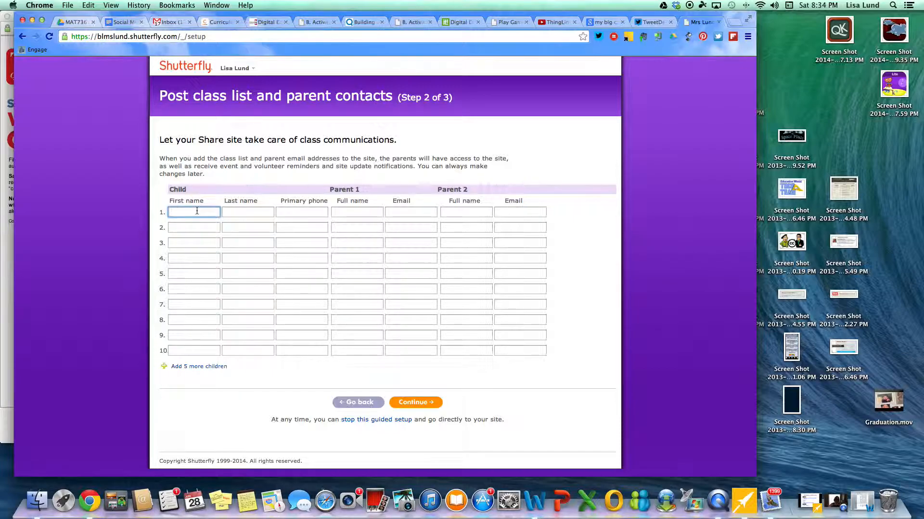
Step: Fill class list row 1 with the child's name and both parents' names and e-mails
{"action": "key", "text": "Tab"}
{"action": "key", "text": "Tab"}
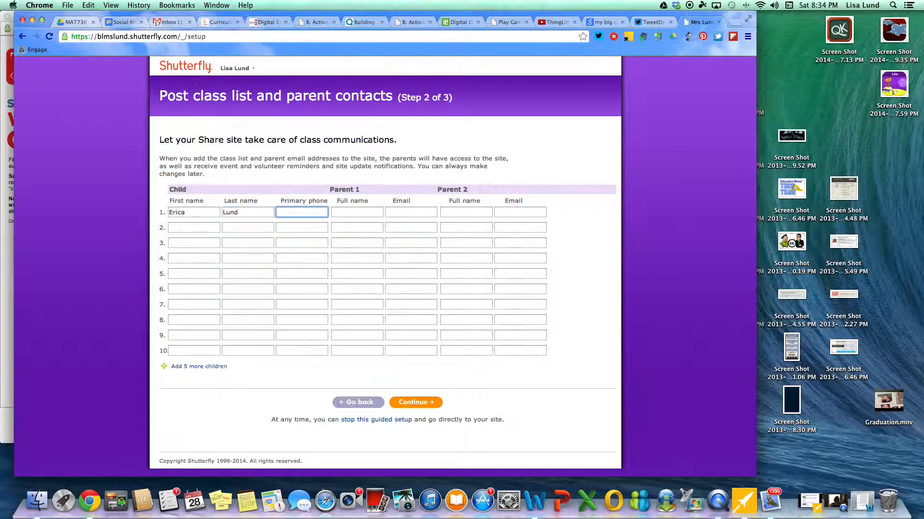
{"action": "key", "text": "Tab"}
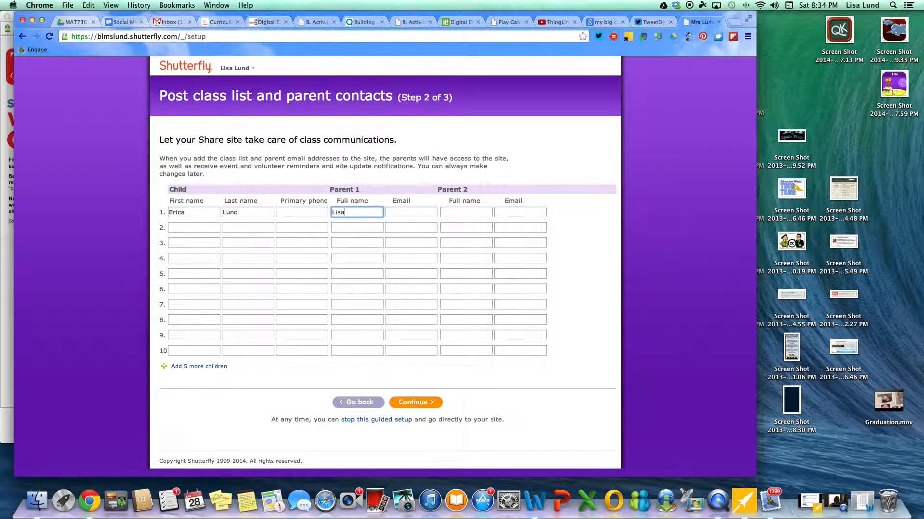
{"action": "key", "text": "Tab"}
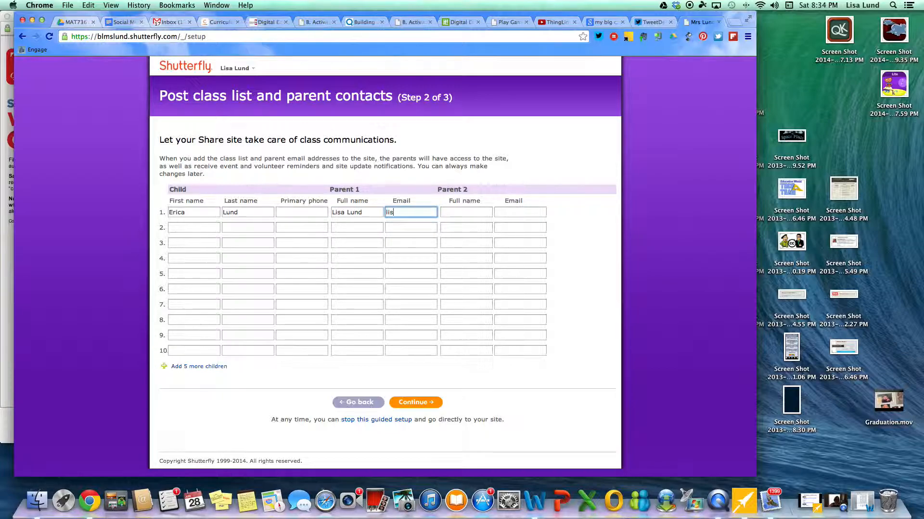
{"action": "key", "text": "Tab"}
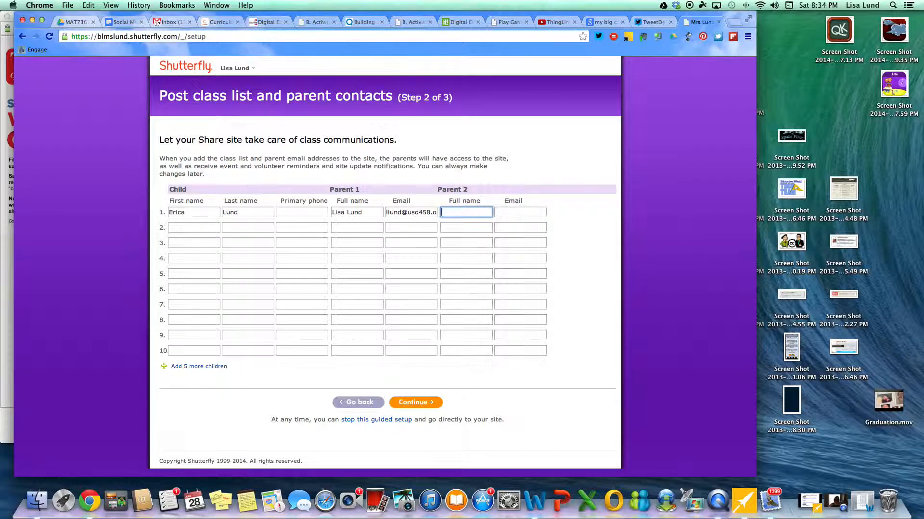
{"action": "key", "text": "Tab"}
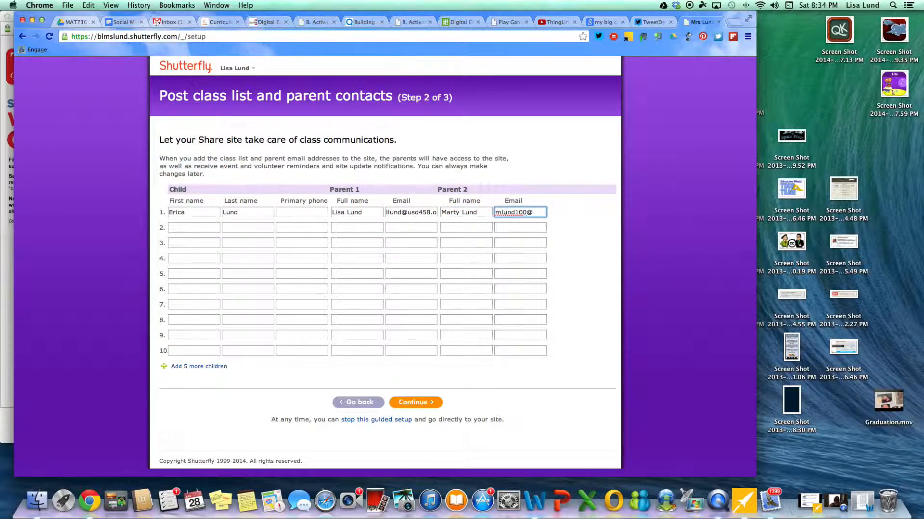
{"action": "left_click", "coordinate": [426, 403]}
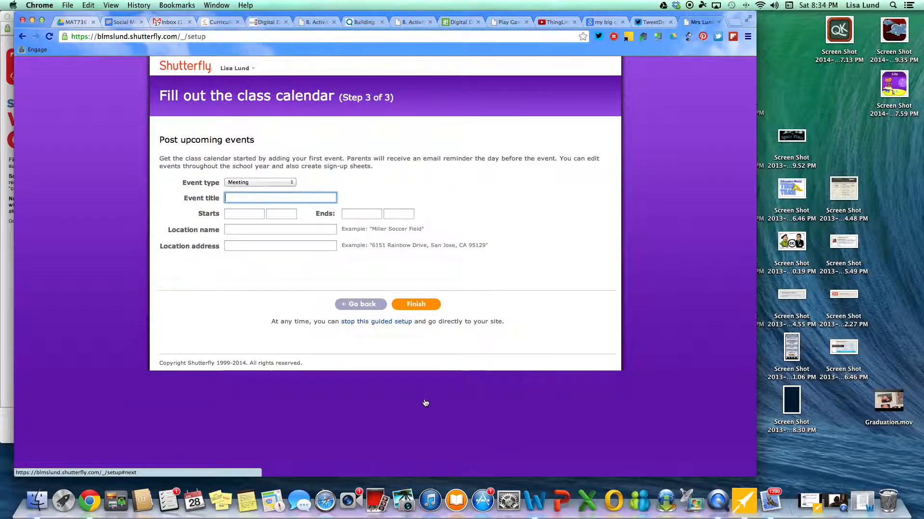
Step: Set the event type to General and title it 'Classroom Event'
{"action": "left_click", "coordinate": [290, 183]}
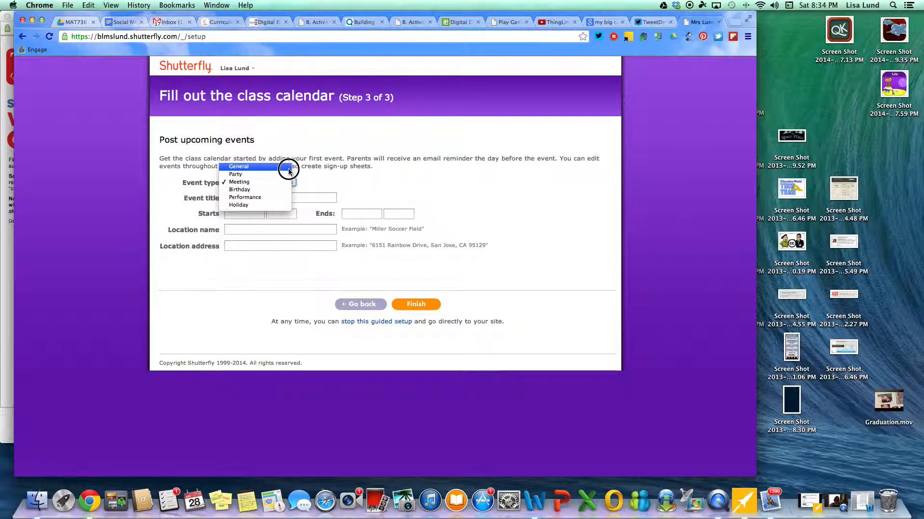
{"action": "left_click", "coordinate": [288, 168]}
{"action": "left_click", "coordinate": [250, 201]}
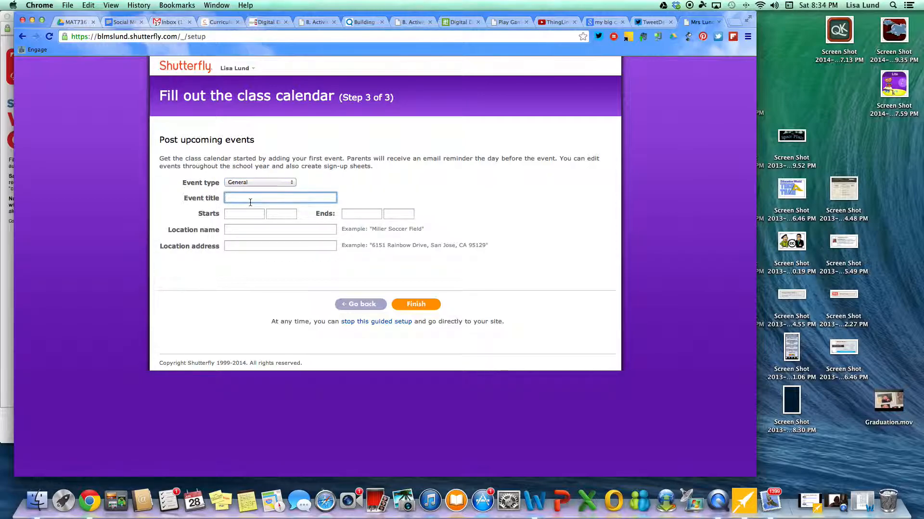
{"action": "type", "text": "Classroom Events"}
Step: Set the event to run from August 18, 2014 to May 22, 2015
{"action": "left_click", "coordinate": [243, 211]}
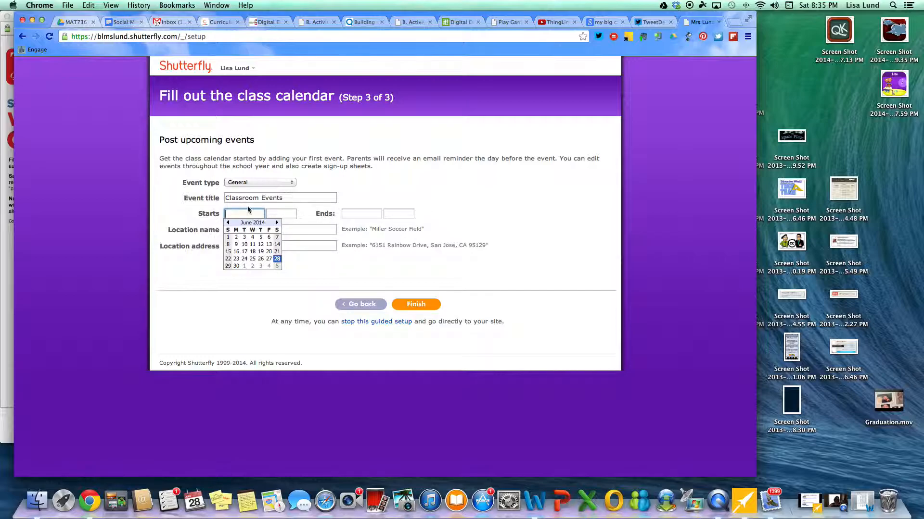
{"action": "left_click", "coordinate": [276, 222]}
{"action": "left_click", "coordinate": [276, 222]}
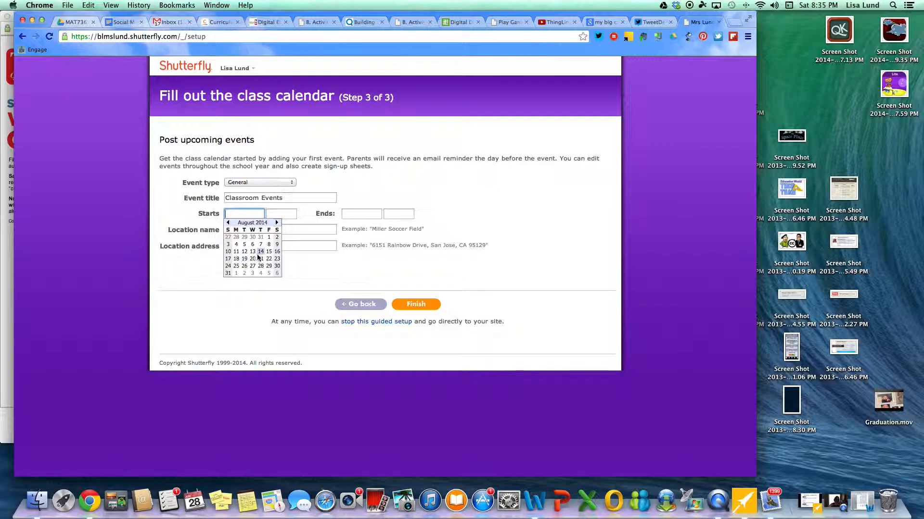
{"action": "left_click", "coordinate": [236, 258]}
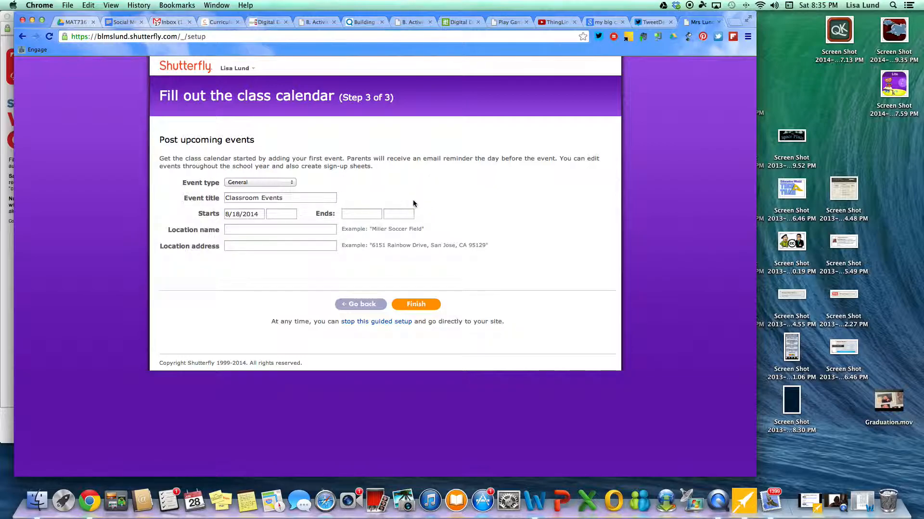
{"action": "left_click", "coordinate": [353, 215]}
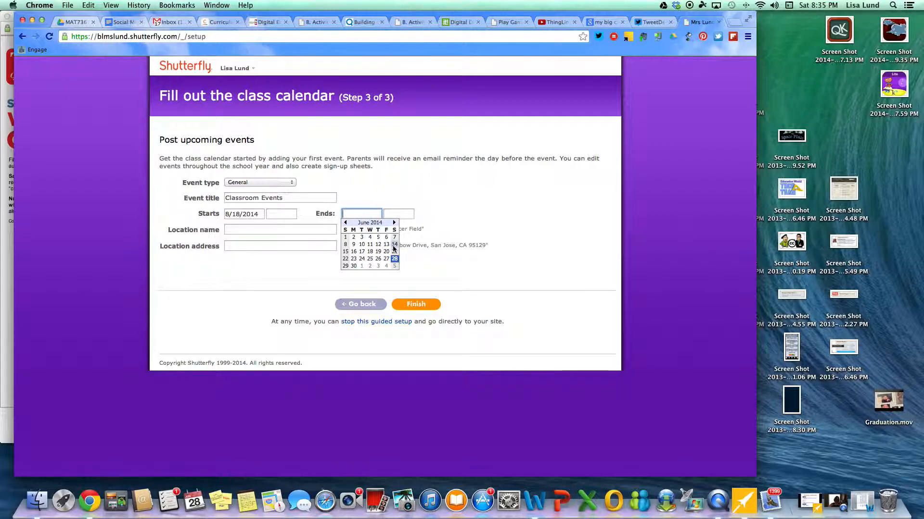
{"action": "left_click", "coordinate": [394, 222]}
{"action": "left_click", "coordinate": [394, 223]}
{"action": "left_click", "coordinate": [394, 222]}
{"action": "left_click", "coordinate": [394, 222]}
{"action": "left_click", "coordinate": [394, 222]}
{"action": "left_click", "coordinate": [395, 223]}
{"action": "left_click", "coordinate": [394, 222]}
{"action": "left_click", "coordinate": [395, 222]}
{"action": "left_click", "coordinate": [394, 222]}
{"action": "left_click", "coordinate": [395, 222]}
{"action": "left_click", "coordinate": [394, 222]}
{"action": "left_click", "coordinate": [386, 259]}
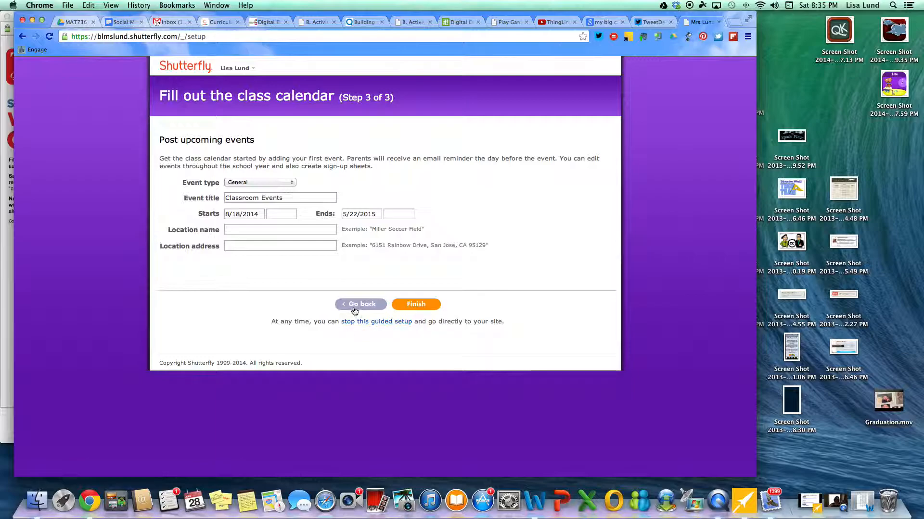
{"action": "left_click", "coordinate": [230, 230]}
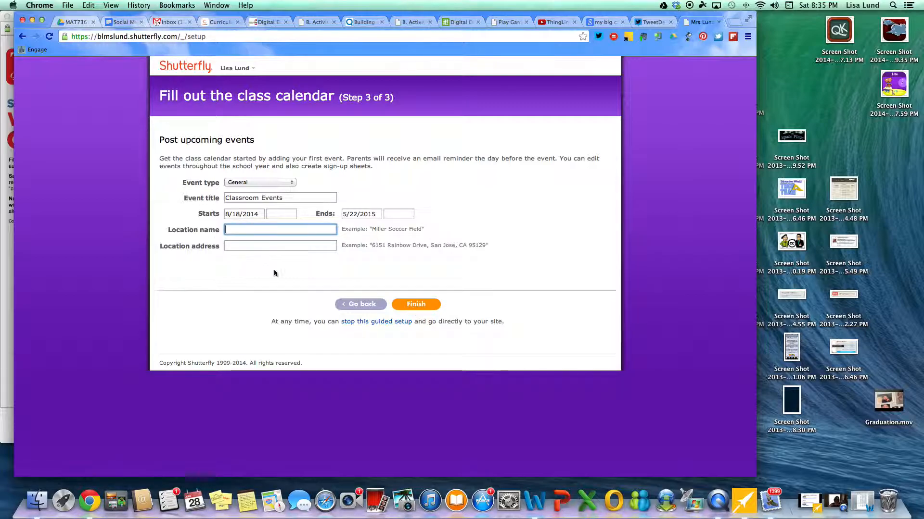
Step: Attempt to finish, dismiss the invalid date/time alerts, and clear the start and end dates
{"action": "left_click", "coordinate": [418, 304]}
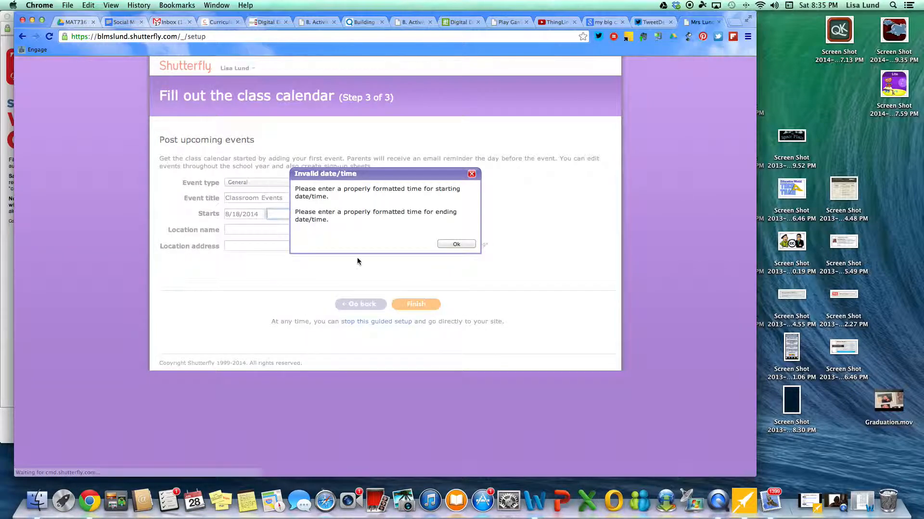
{"action": "left_click", "coordinate": [455, 245]}
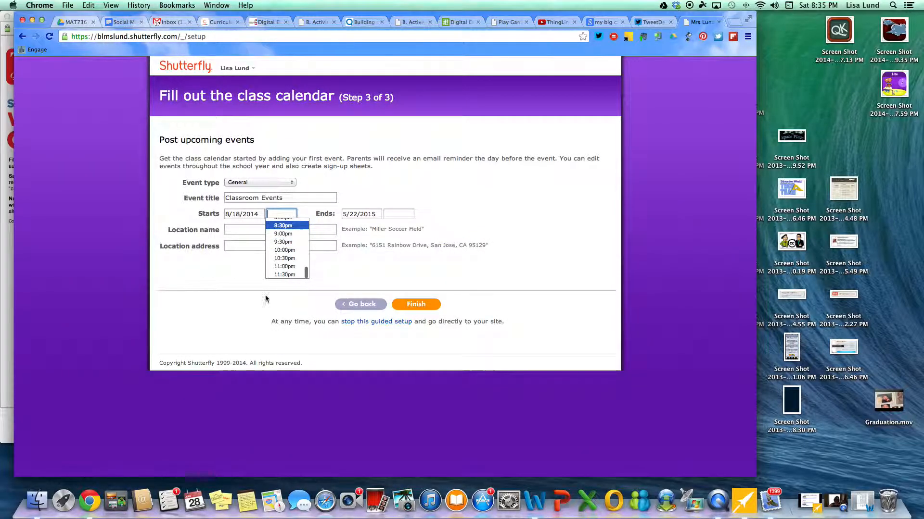
{"action": "left_click", "coordinate": [371, 305]}
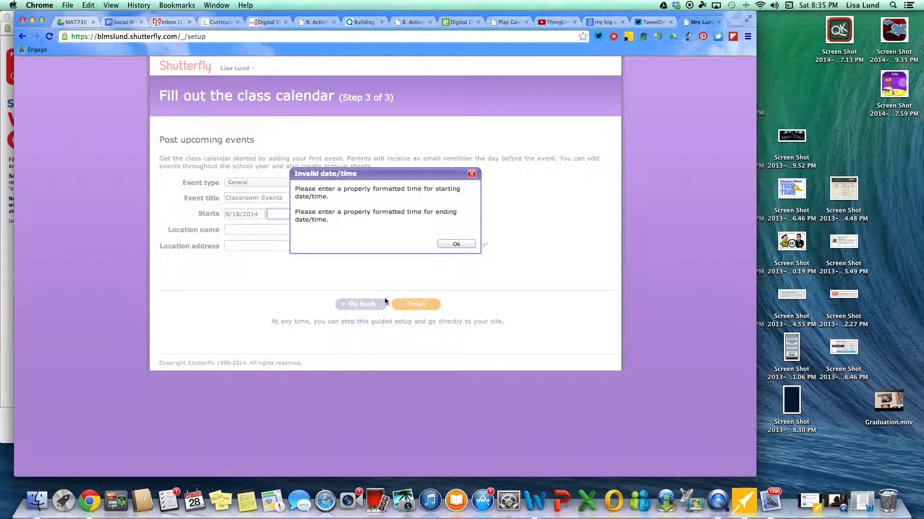
{"action": "left_click", "coordinate": [456, 244]}
{"action": "left_click", "coordinate": [224, 214]}
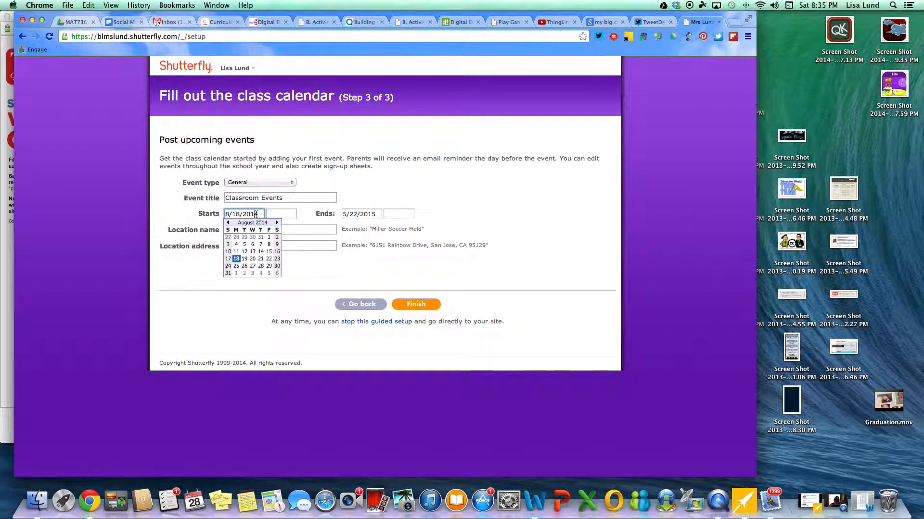
{"action": "key", "text": "BackSpace"}
{"action": "left_click", "coordinate": [307, 214]}
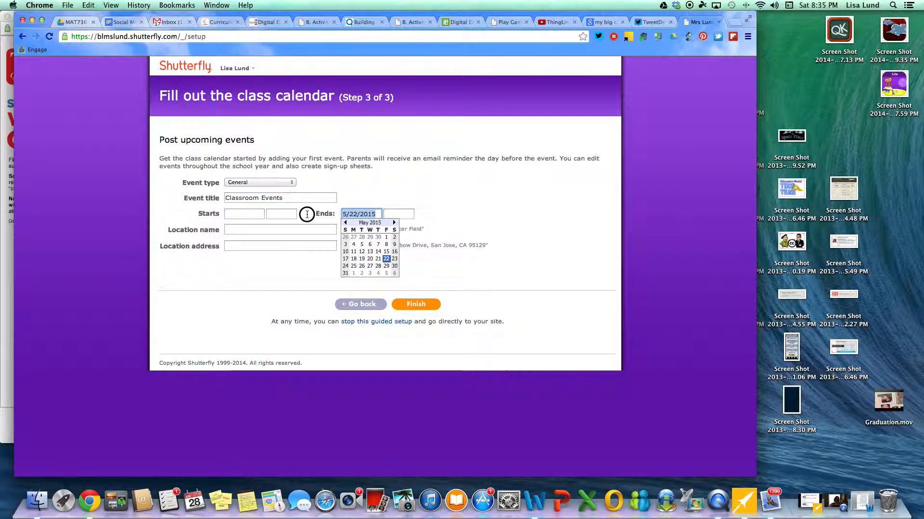
{"action": "key", "text": "BackSpace"}
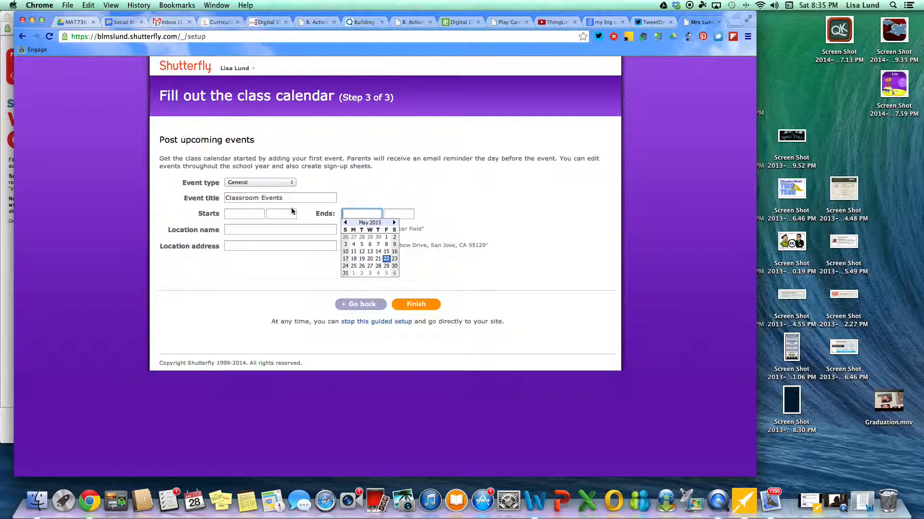
{"action": "left_click", "coordinate": [415, 304]}
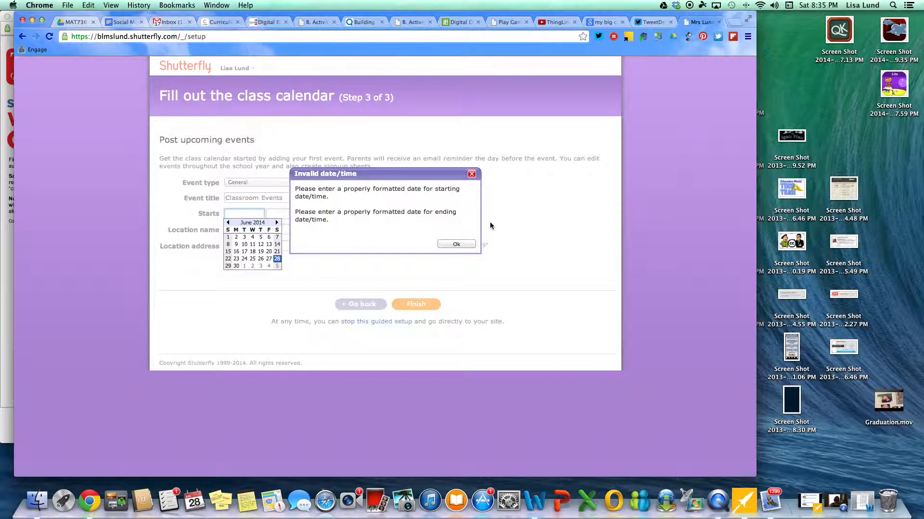
{"action": "left_click", "coordinate": [465, 245]}
Step: Set the event dates to June 10–19, 2014 at Miller Soccer Field, with its street address
{"action": "left_click", "coordinate": [245, 245]}
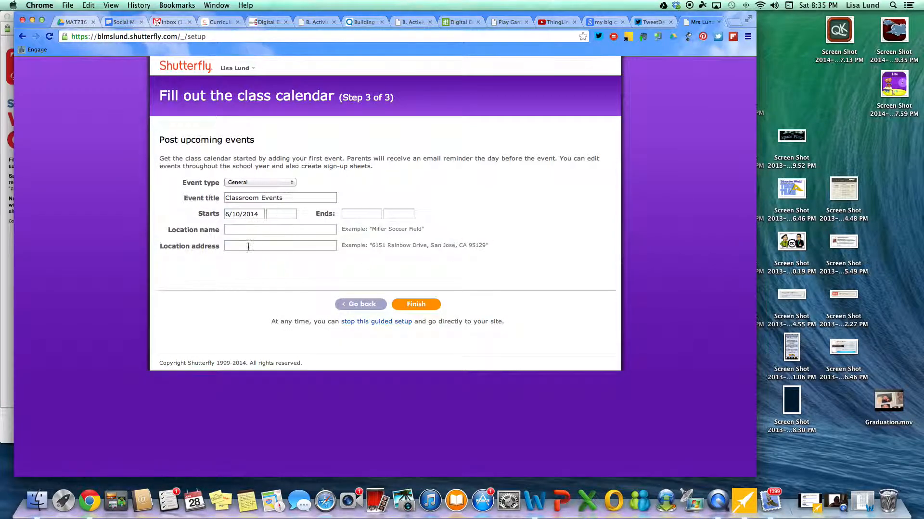
{"action": "left_click", "coordinate": [376, 216]}
{"action": "left_click", "coordinate": [380, 252]}
{"action": "left_click", "coordinate": [240, 231]}
{"action": "type", "text": "Miller Soccer FIeld"}
{"action": "key", "text": "Tab"}
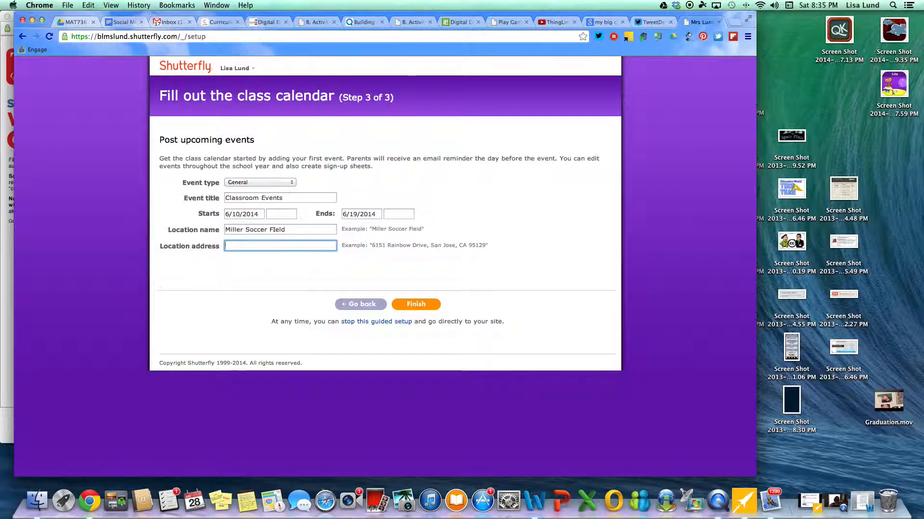
{"action": "type", "text": "12345 E. 45th"}
{"action": "left_click", "coordinate": [417, 302]}
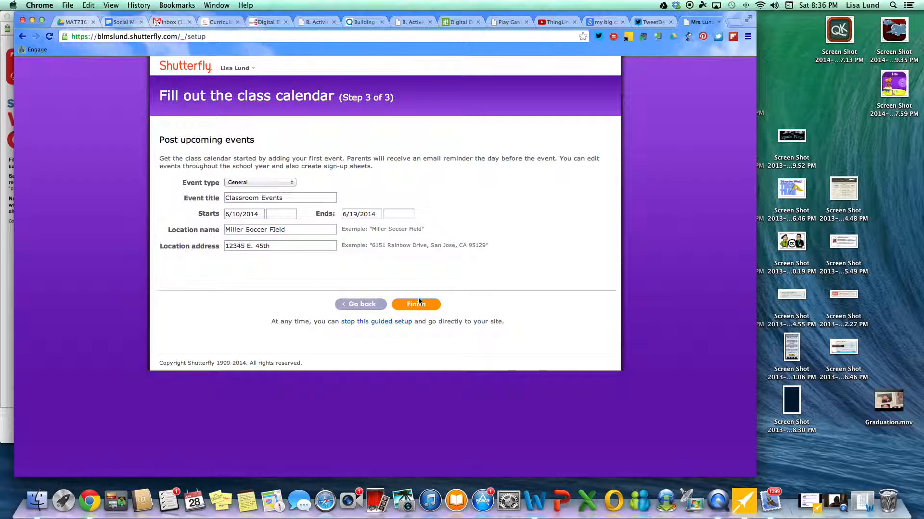
Step: Set the event start time to 8:30pm and finish the setup
{"action": "left_click", "coordinate": [417, 302]}
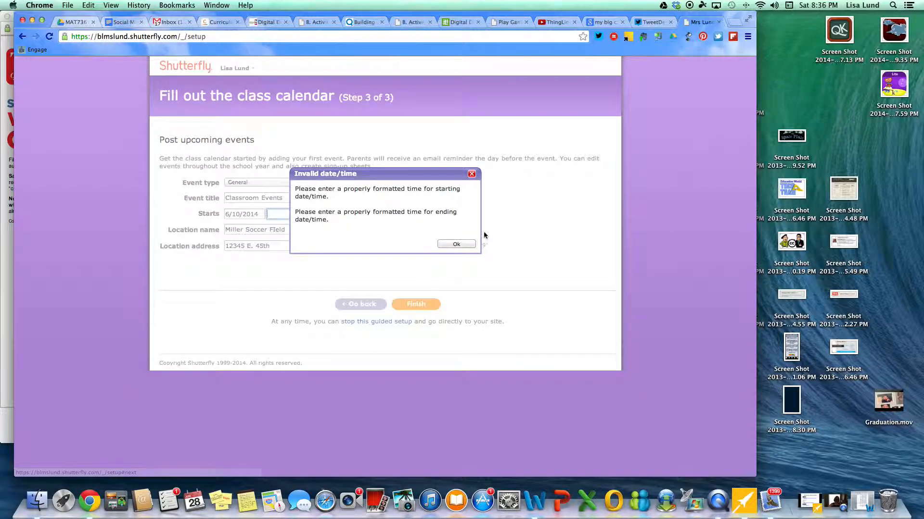
{"action": "left_click", "coordinate": [456, 244]}
{"action": "left_click", "coordinate": [281, 214]}
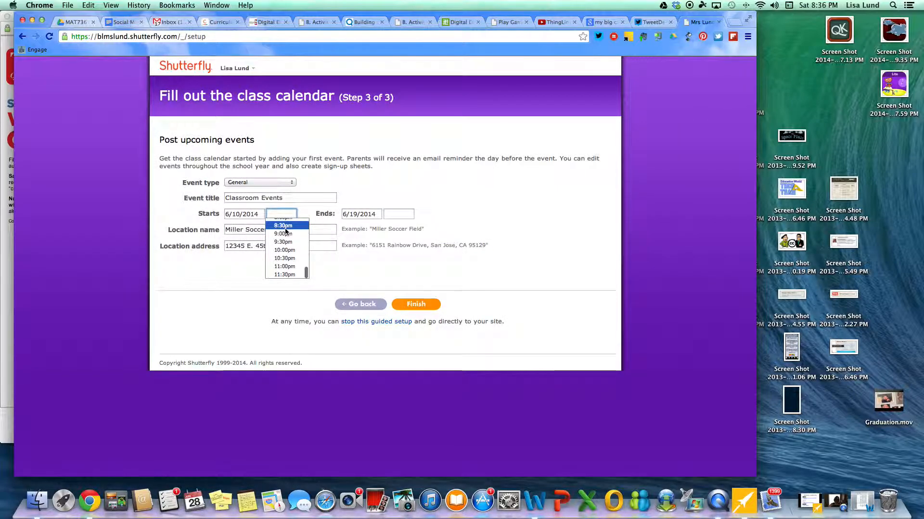
{"action": "left_click", "coordinate": [285, 228]}
{"action": "left_click", "coordinate": [417, 303]}
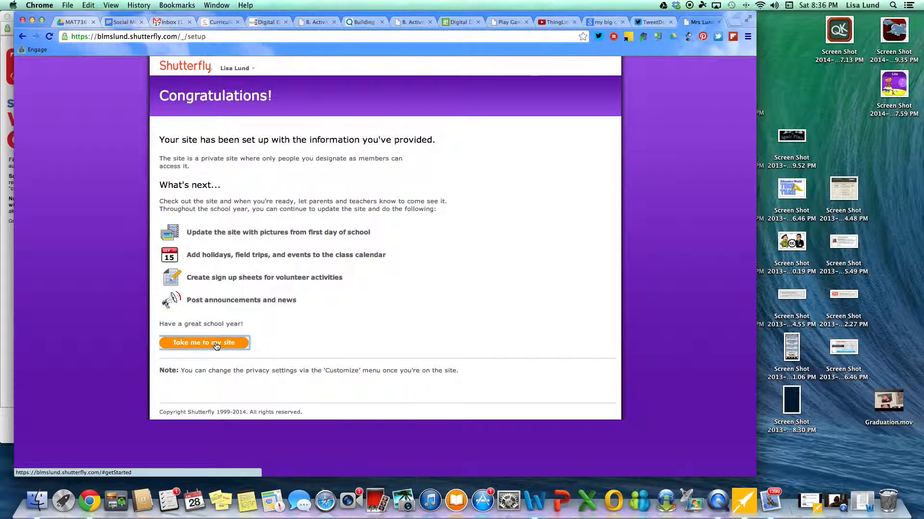
Step: Open the new classroom site and cancel adding pictures, leaving the Pictures section empty
{"action": "left_click", "coordinate": [216, 343]}
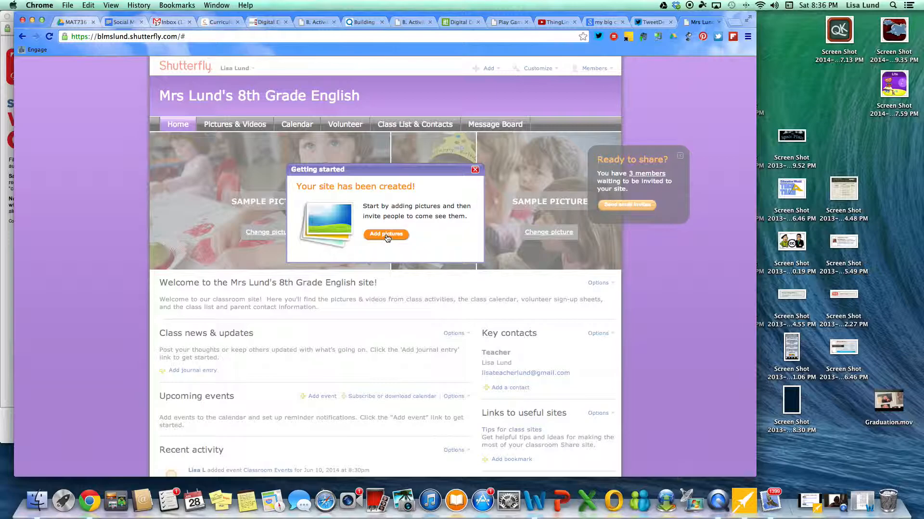
{"action": "left_click", "coordinate": [386, 234]}
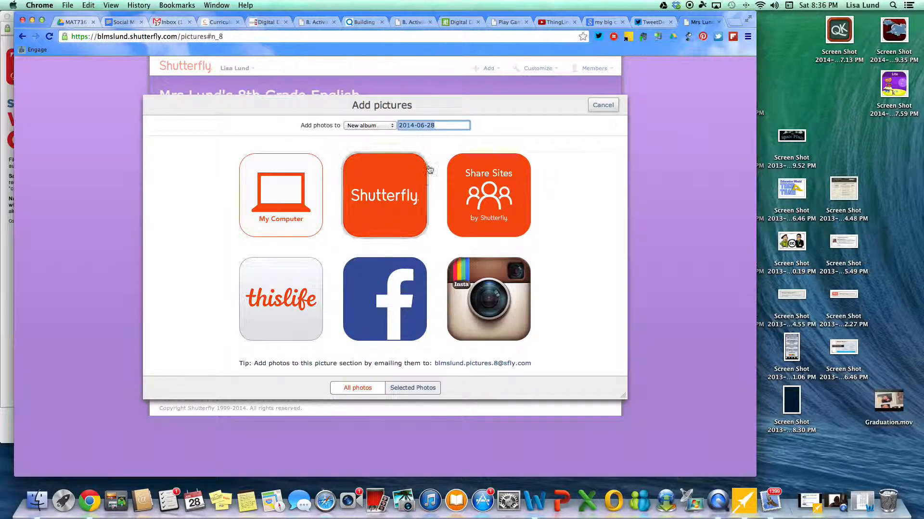
{"action": "left_click", "coordinate": [602, 105]}
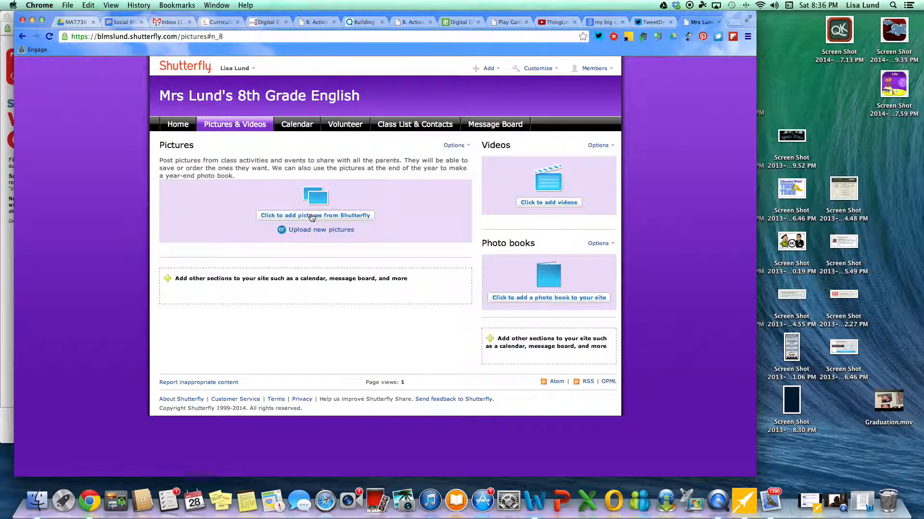
{"action": "left_click", "coordinate": [177, 128]}
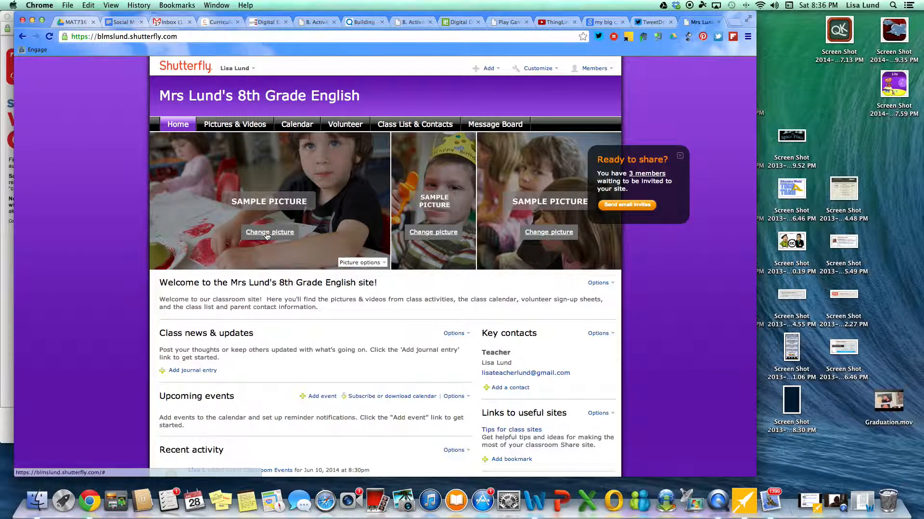
{"action": "scroll", "coordinate": [296, 331], "scroll_direction": "down", "scroll_amount": 5}
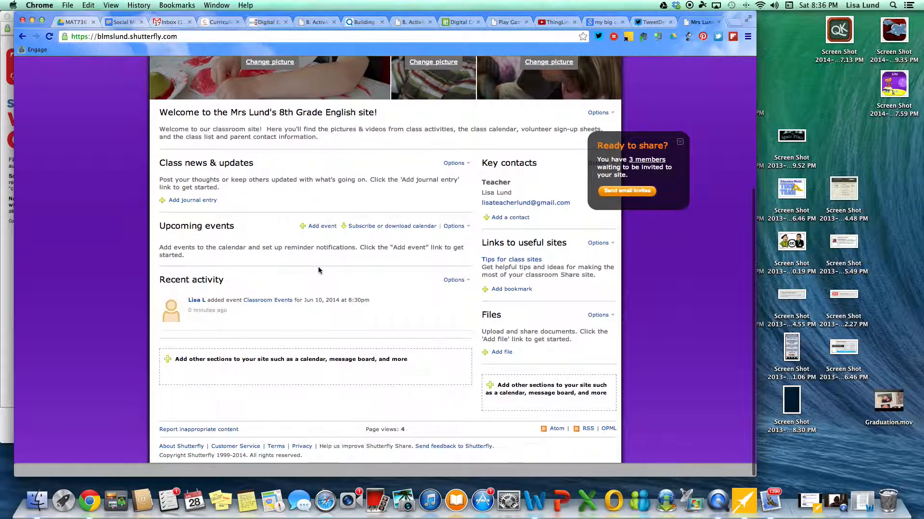
{"action": "scroll", "coordinate": [318, 271], "scroll_direction": "up", "scroll_amount": 5}
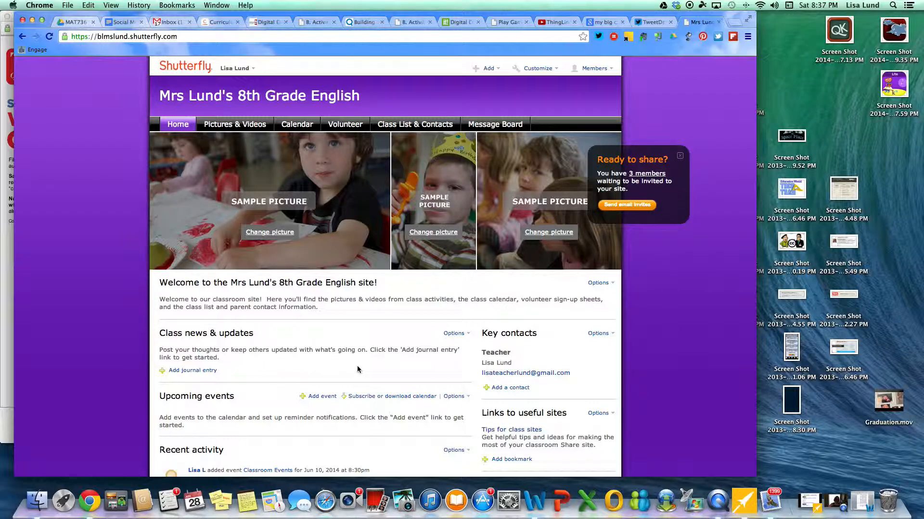
{"action": "scroll", "coordinate": [357, 367], "scroll_direction": "down", "scroll_amount": 5}
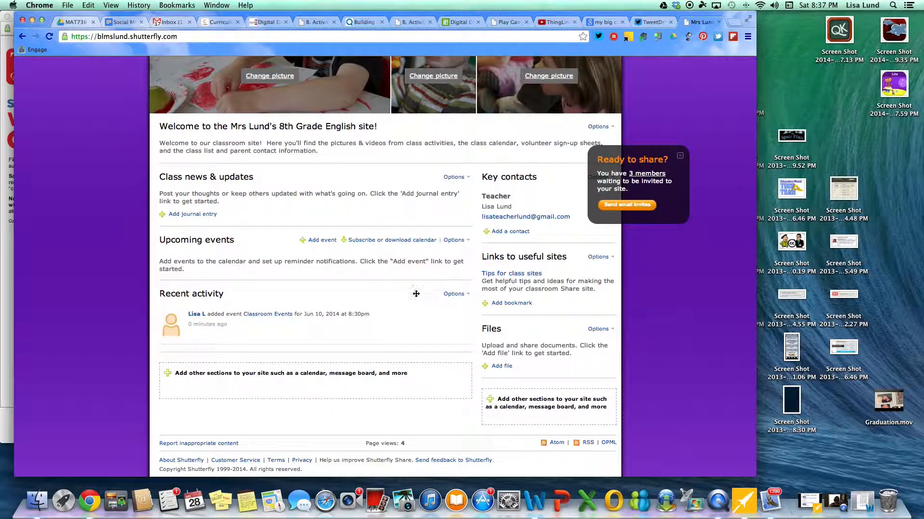
{"action": "scroll", "coordinate": [395, 311], "scroll_direction": "down", "scroll_amount": 2}
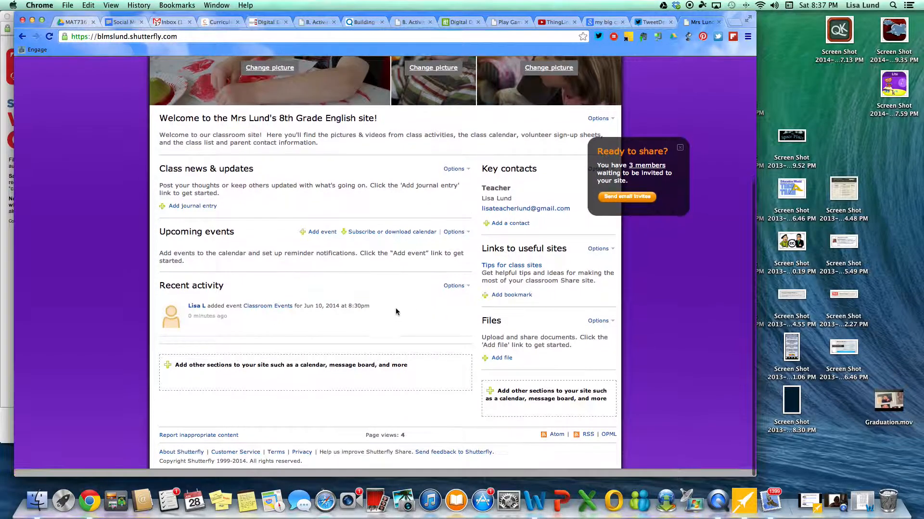
{"action": "scroll", "coordinate": [424, 298], "scroll_direction": "up", "scroll_amount": 5}
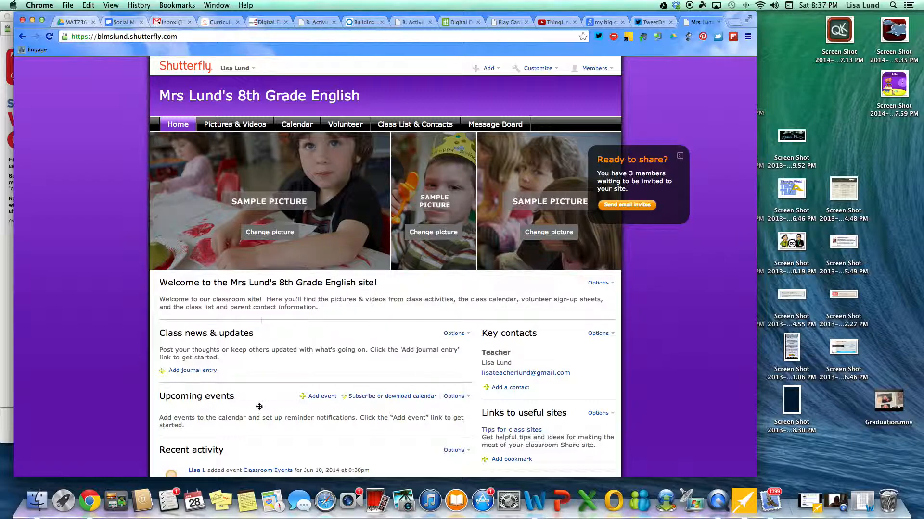
{"action": "left_click", "coordinate": [235, 128]}
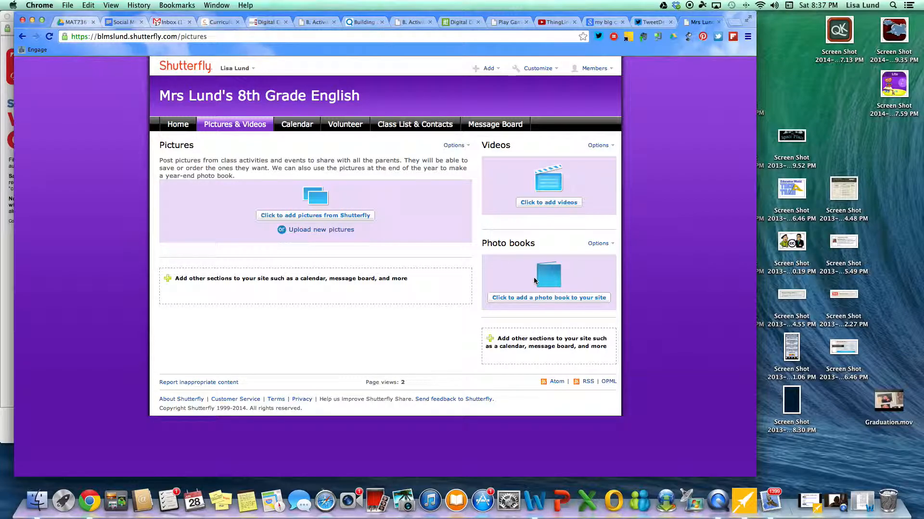
Step: Browse the Calendar, Volunteer, Class List & Contacts and Message Board pages, then return Home
{"action": "left_click", "coordinate": [297, 124]}
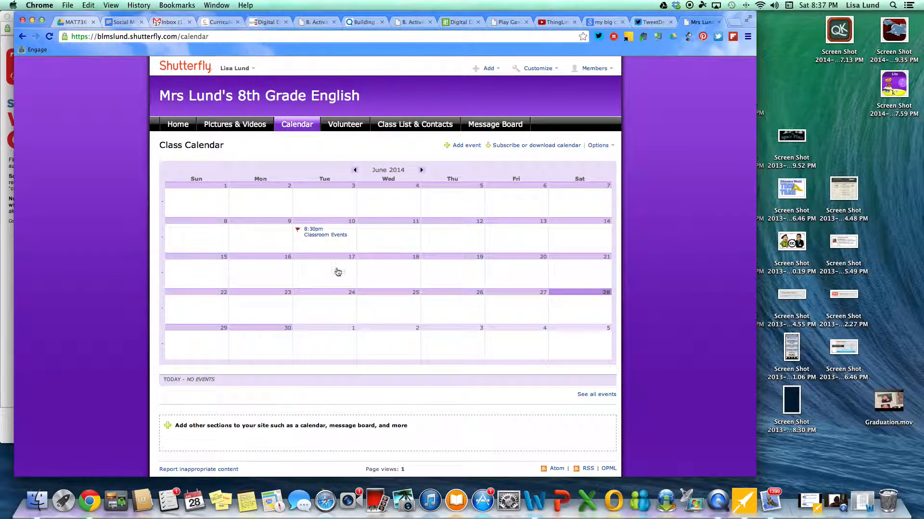
{"action": "left_click", "coordinate": [353, 130]}
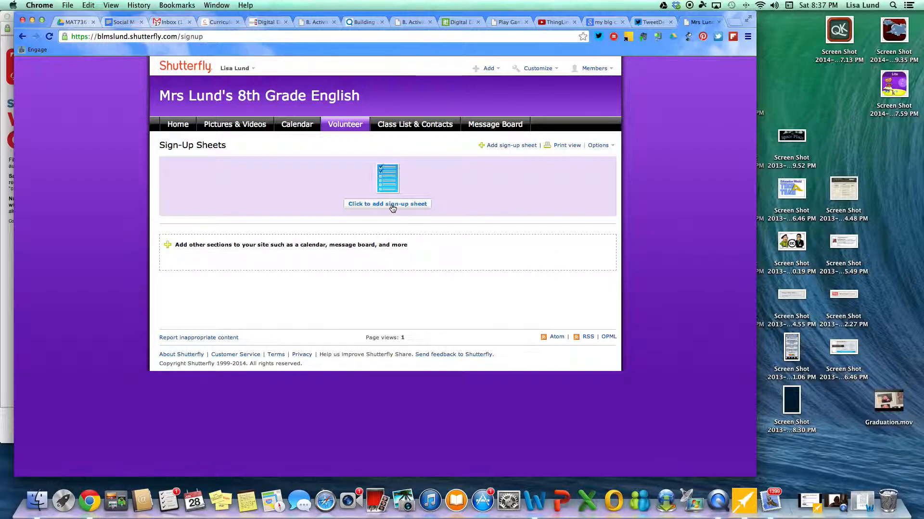
{"action": "left_click", "coordinate": [430, 126]}
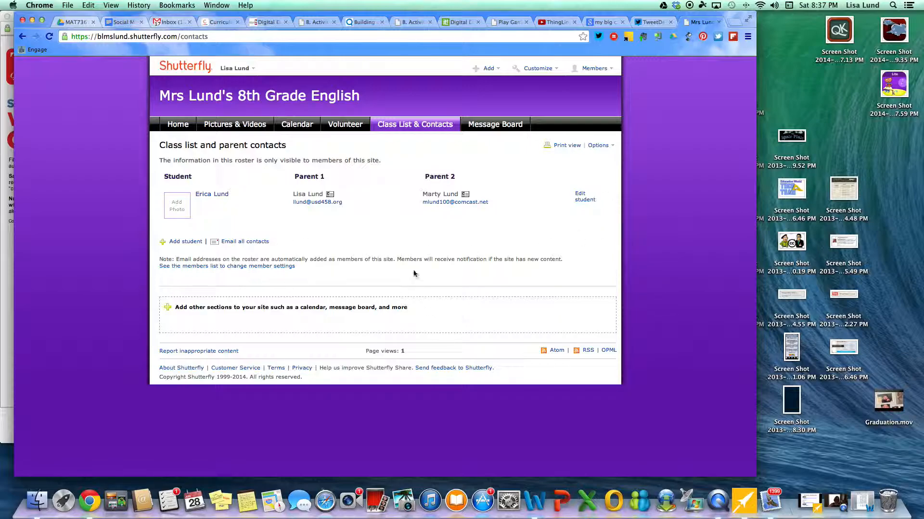
{"action": "left_click", "coordinate": [495, 126]}
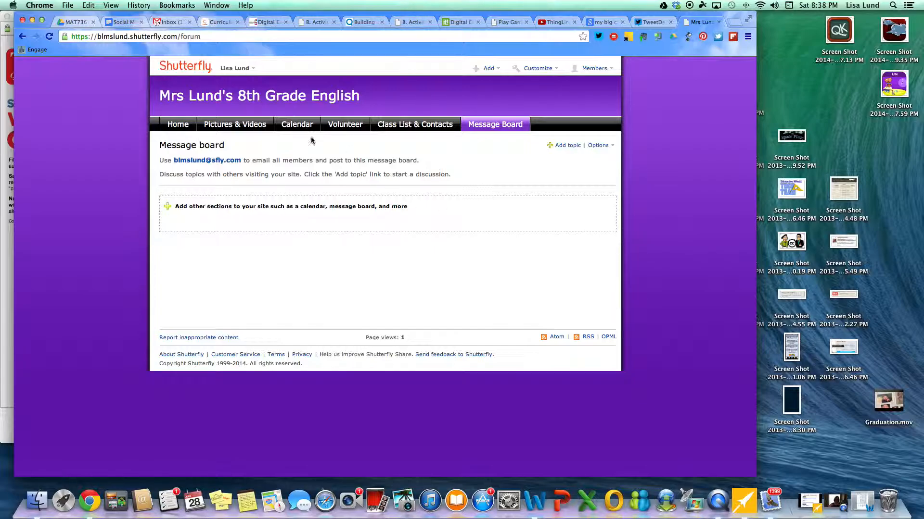
{"action": "left_click", "coordinate": [181, 126]}
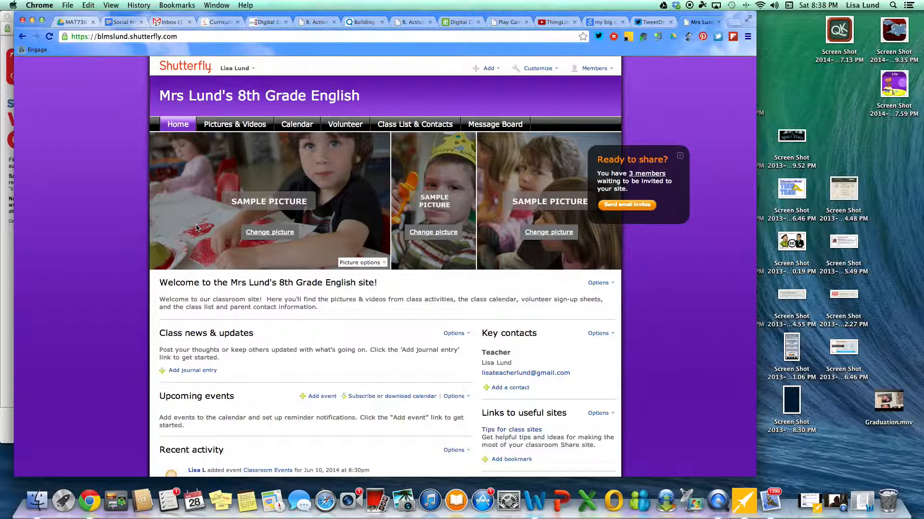
Step: Go to the Pictures & Videos page and bring up the Customize menu in the top bar
{"action": "left_click", "coordinate": [233, 126]}
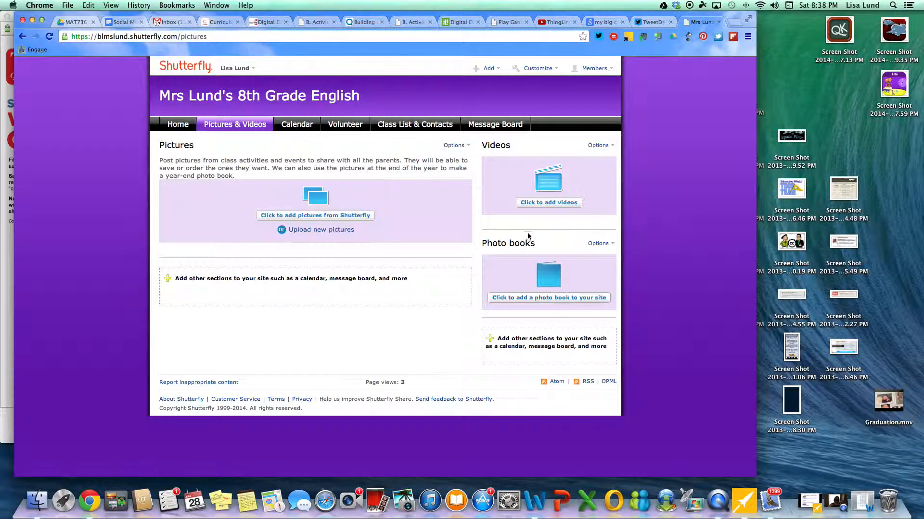
{"action": "left_click", "coordinate": [541, 206]}
{"action": "mouse_move", "coordinate": [605, 74]}
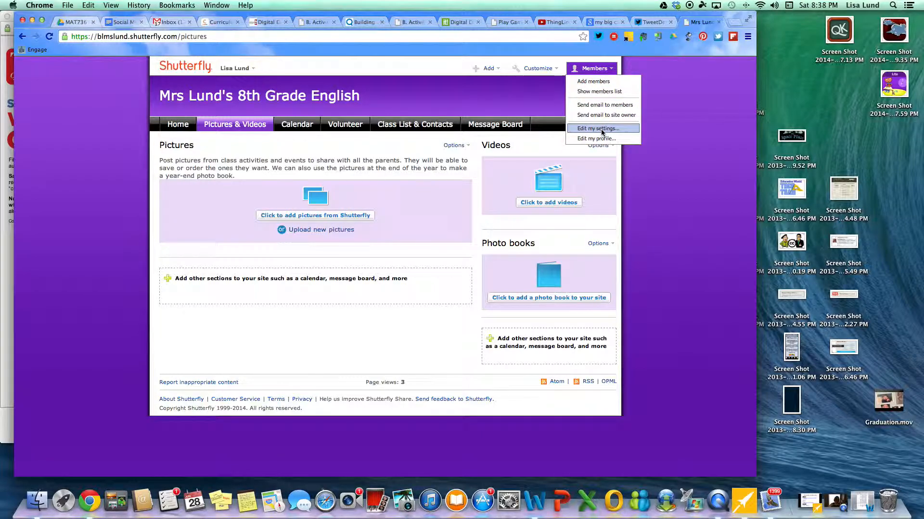
{"action": "mouse_move", "coordinate": [536, 71]}
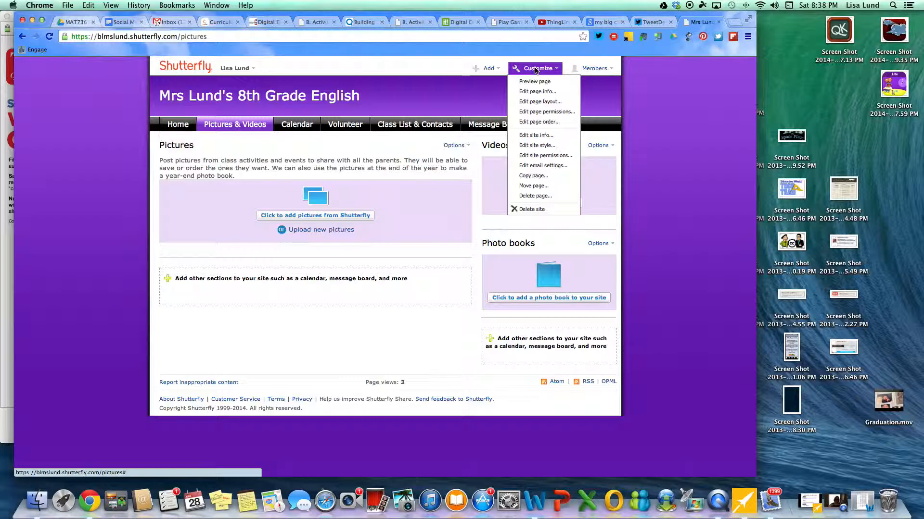
Step: Switch the Pictures & Videos page to the three-column layout and save it
{"action": "left_click", "coordinate": [541, 103]}
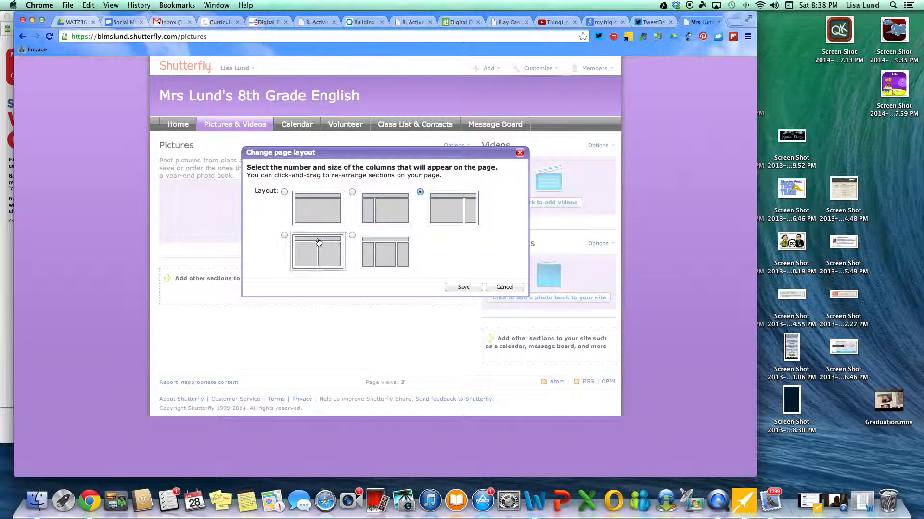
{"action": "left_click", "coordinate": [384, 259]}
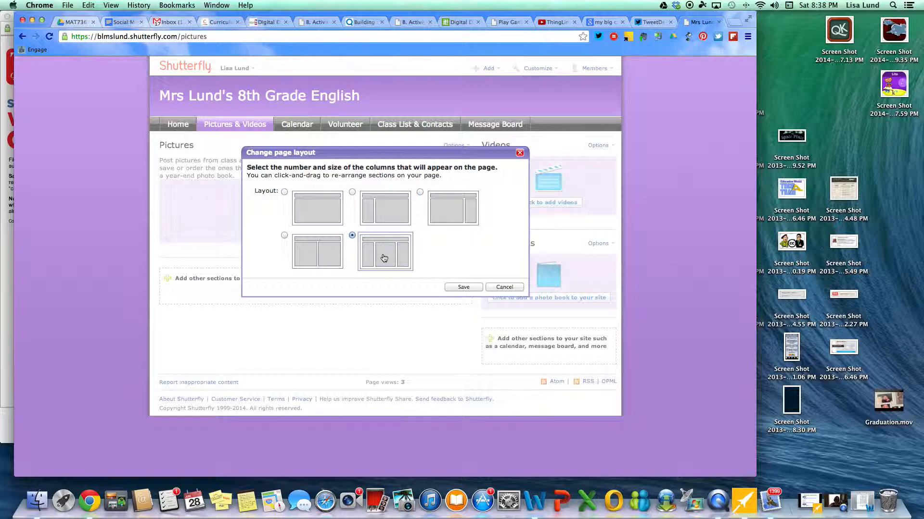
{"action": "left_click", "coordinate": [468, 285]}
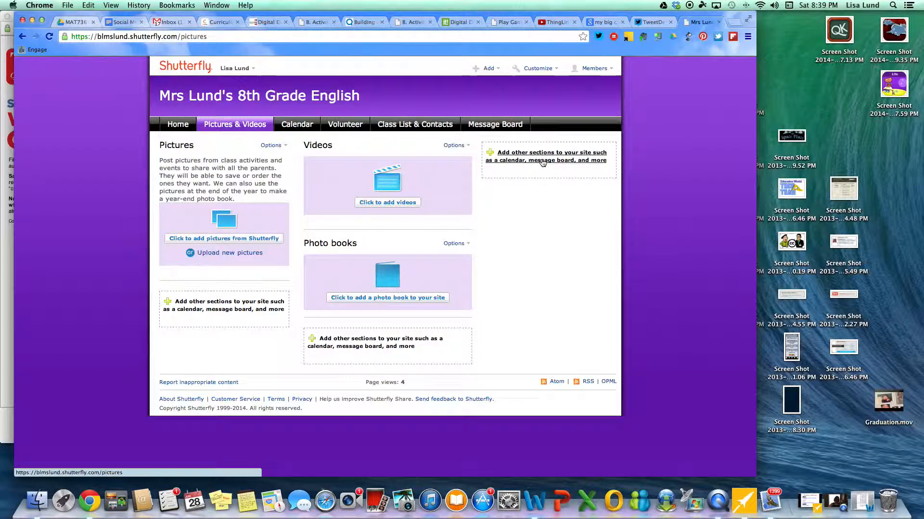
Step: Add a Featured pictures section at the top of the page
{"action": "left_click", "coordinate": [517, 160]}
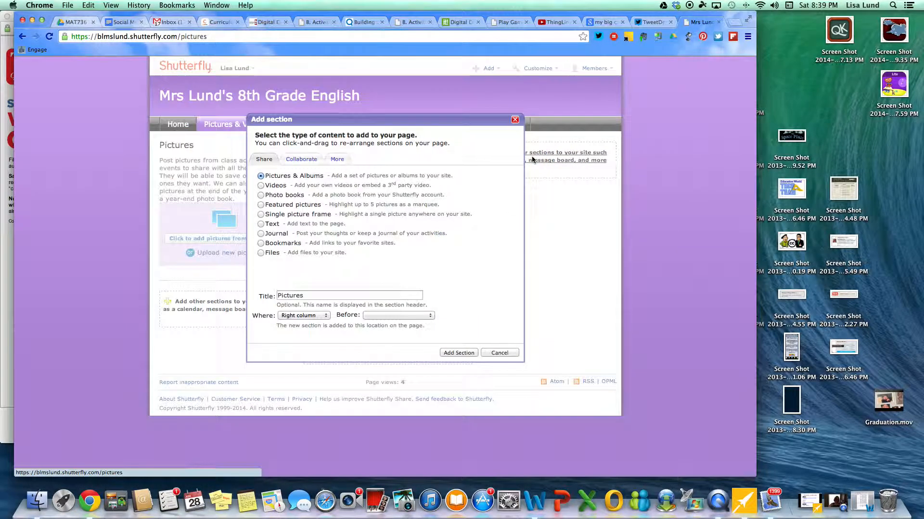
{"action": "left_click", "coordinate": [260, 205]}
{"action": "left_click", "coordinate": [467, 352]}
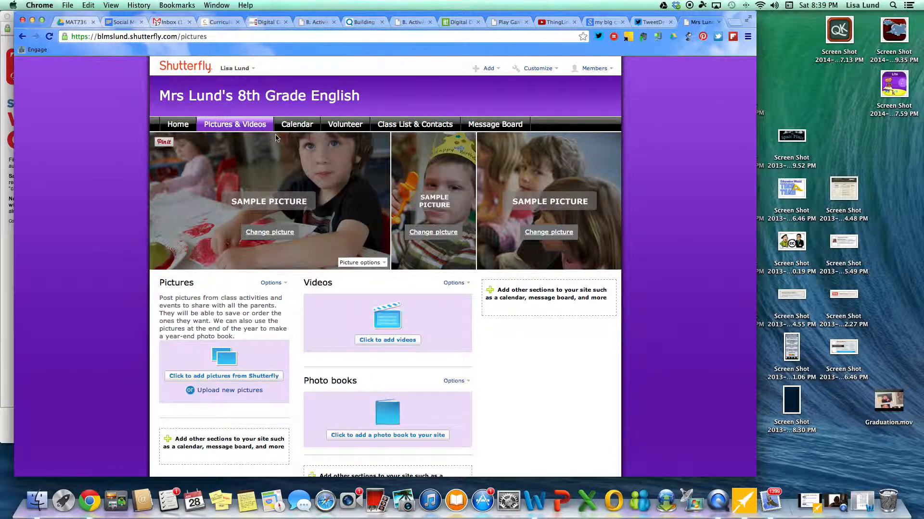
Step: Return to the Home page and scroll down through it and back up
{"action": "left_click", "coordinate": [177, 125]}
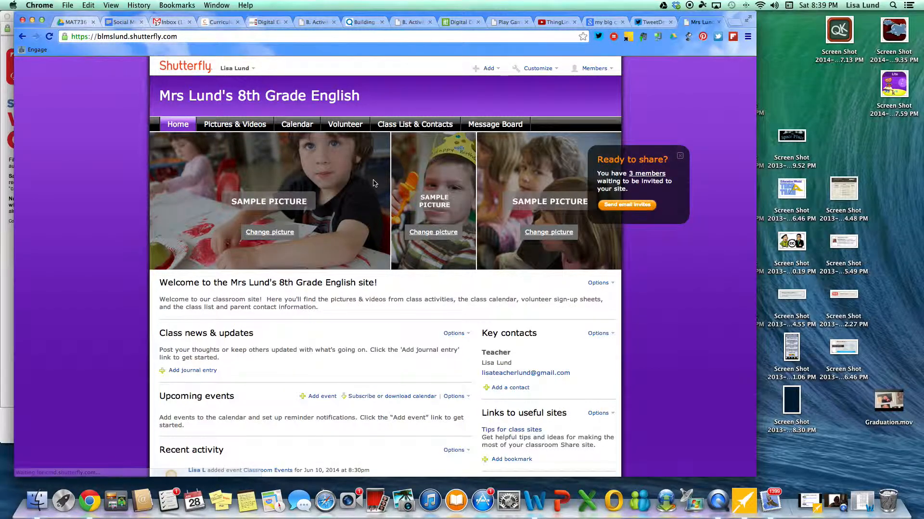
{"action": "scroll", "coordinate": [447, 191], "scroll_direction": "down", "scroll_amount": 5}
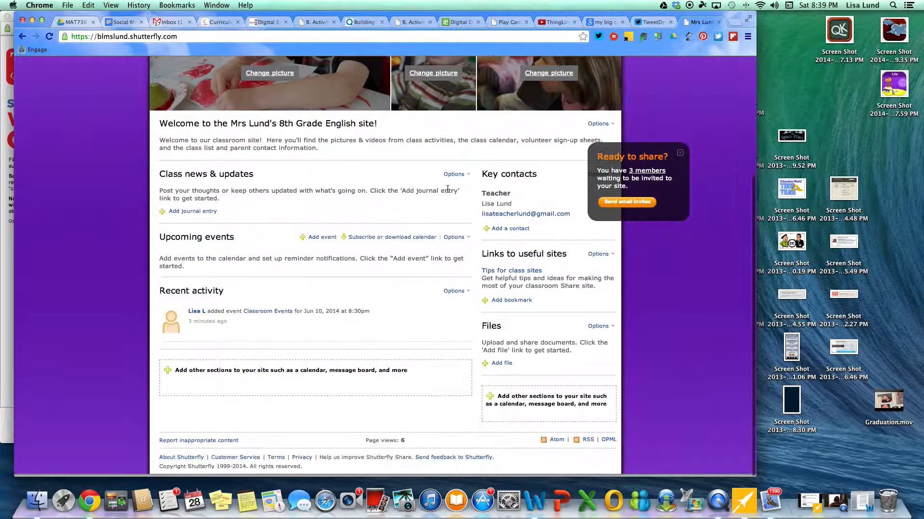
{"action": "scroll", "coordinate": [346, 236], "scroll_direction": "up", "scroll_amount": 5}
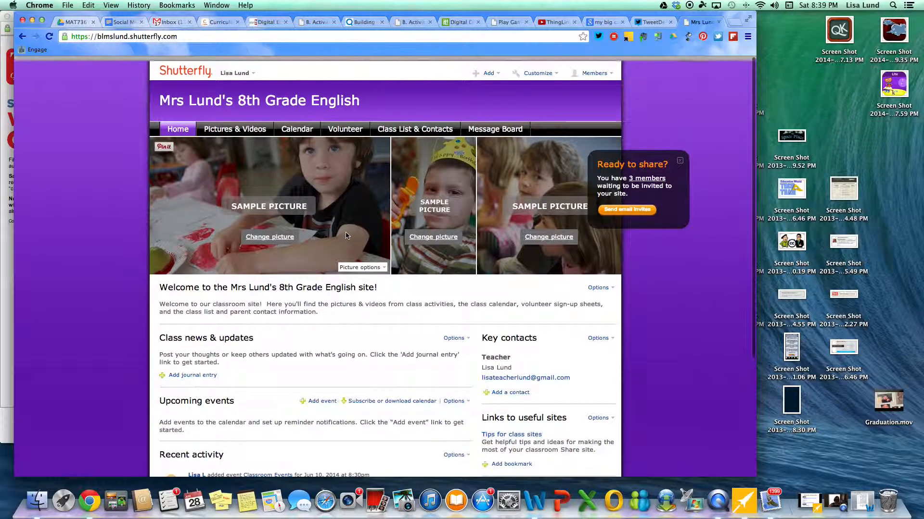